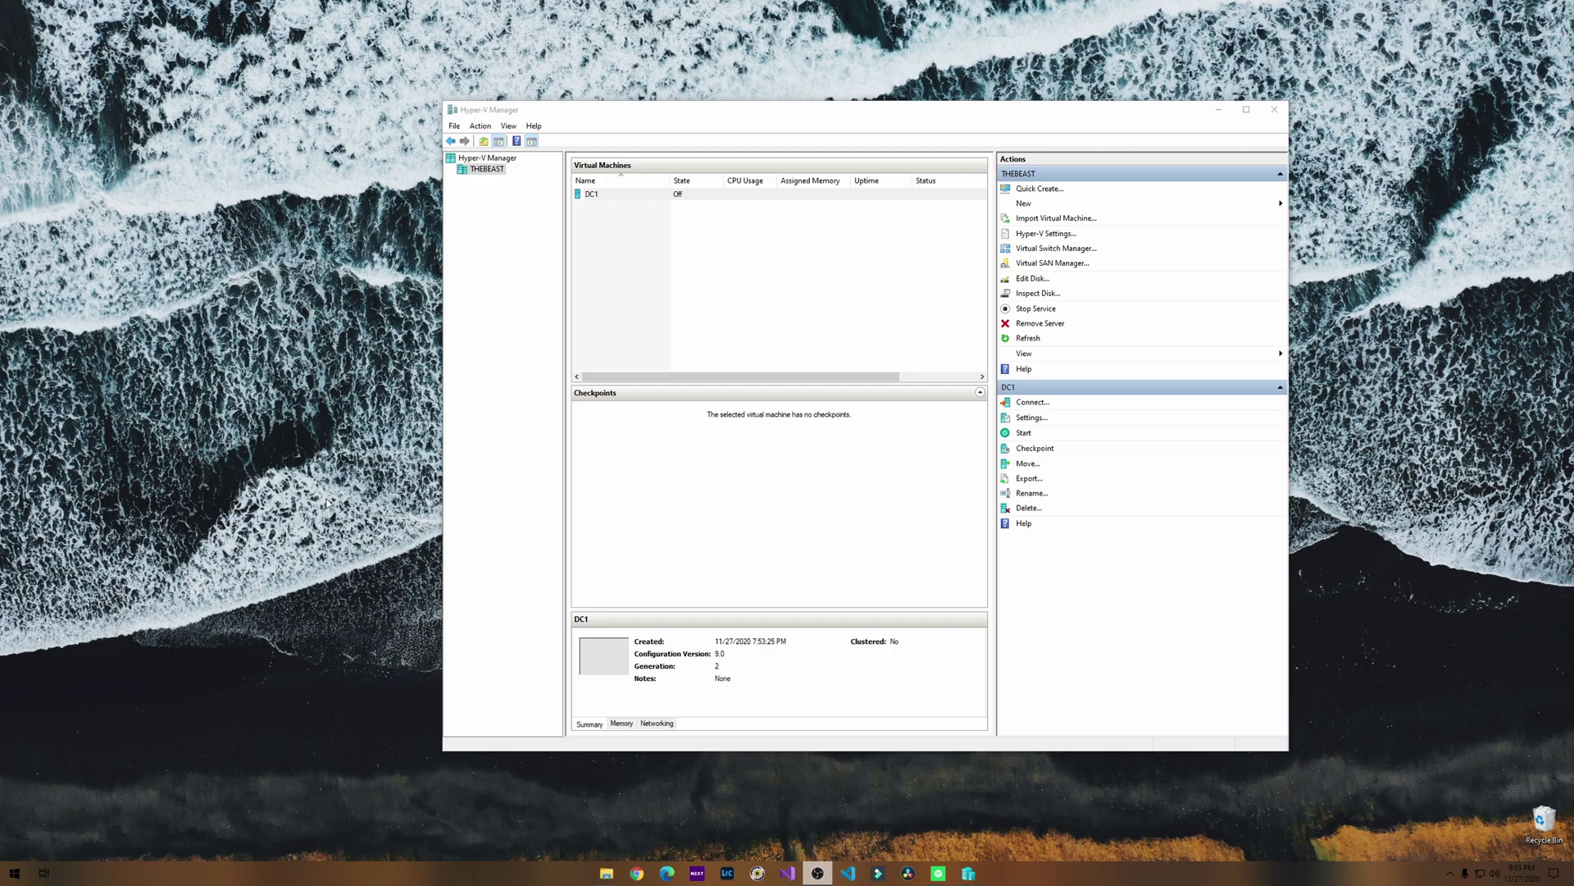
# Start the DC1 virtual machine and open a Virtual Machine Connection to it.
pyautogui.click(612, 197)
pyautogui.click(612, 197)
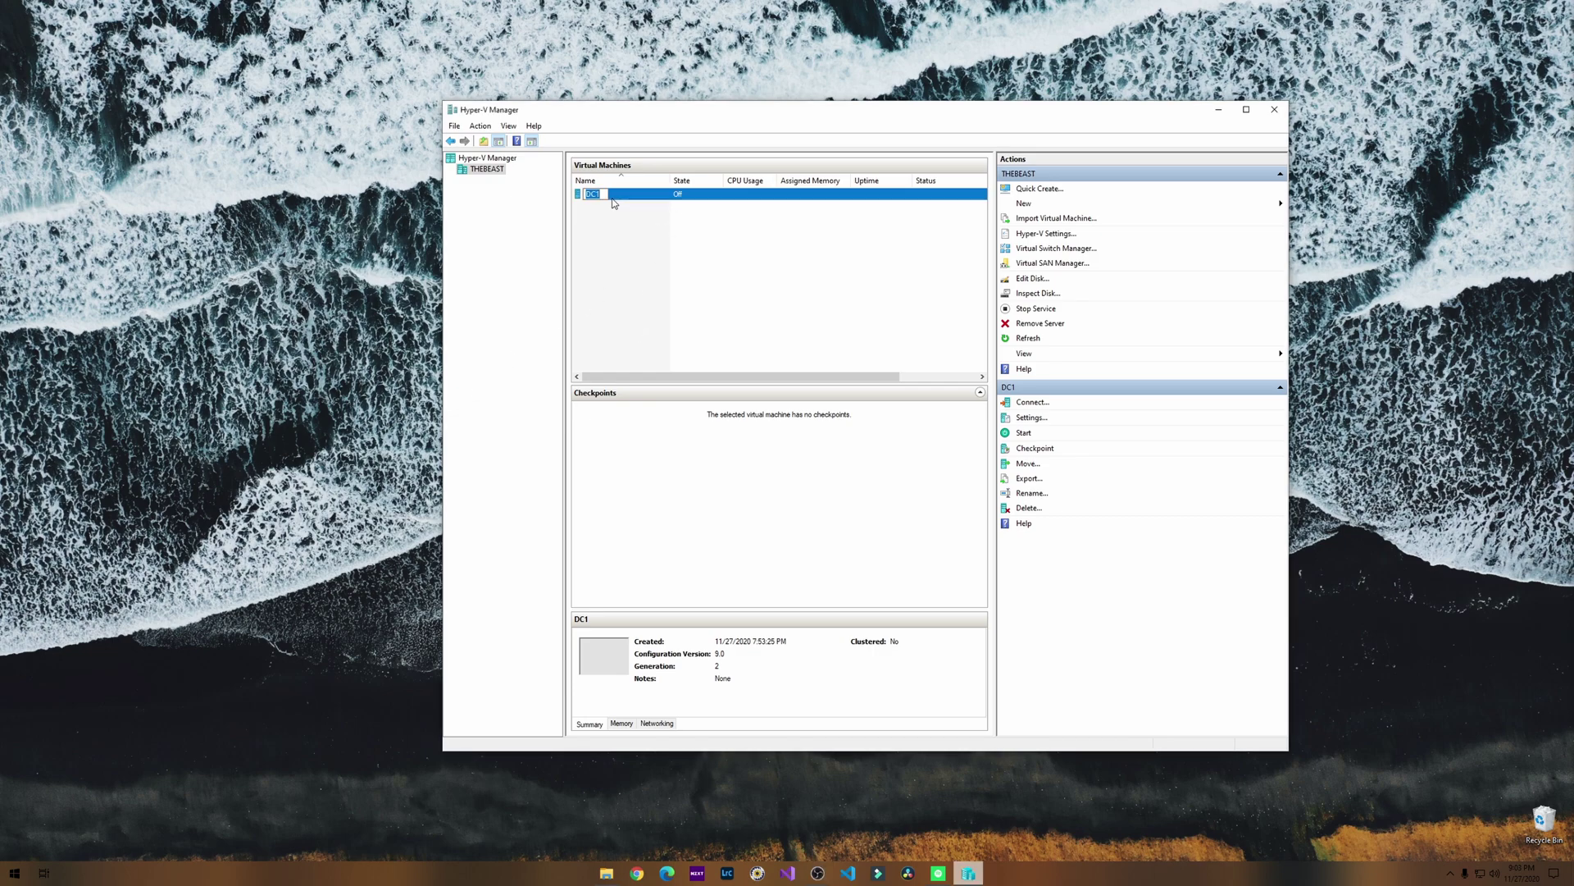
pyautogui.click(664, 200)
pyautogui.rightClick(667, 194)
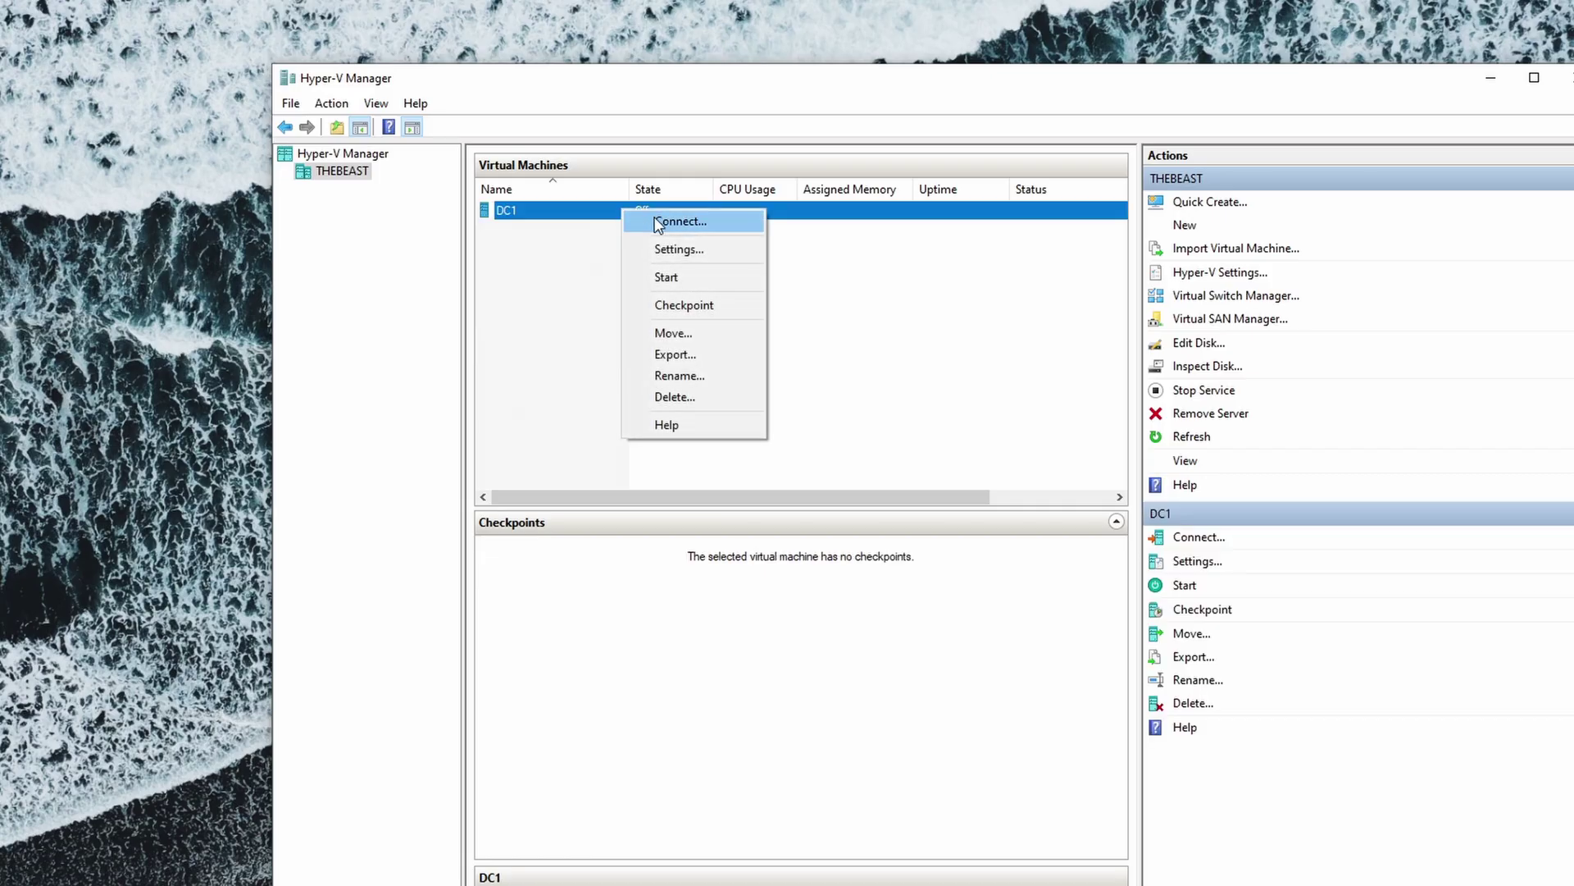
pyautogui.click(668, 277)
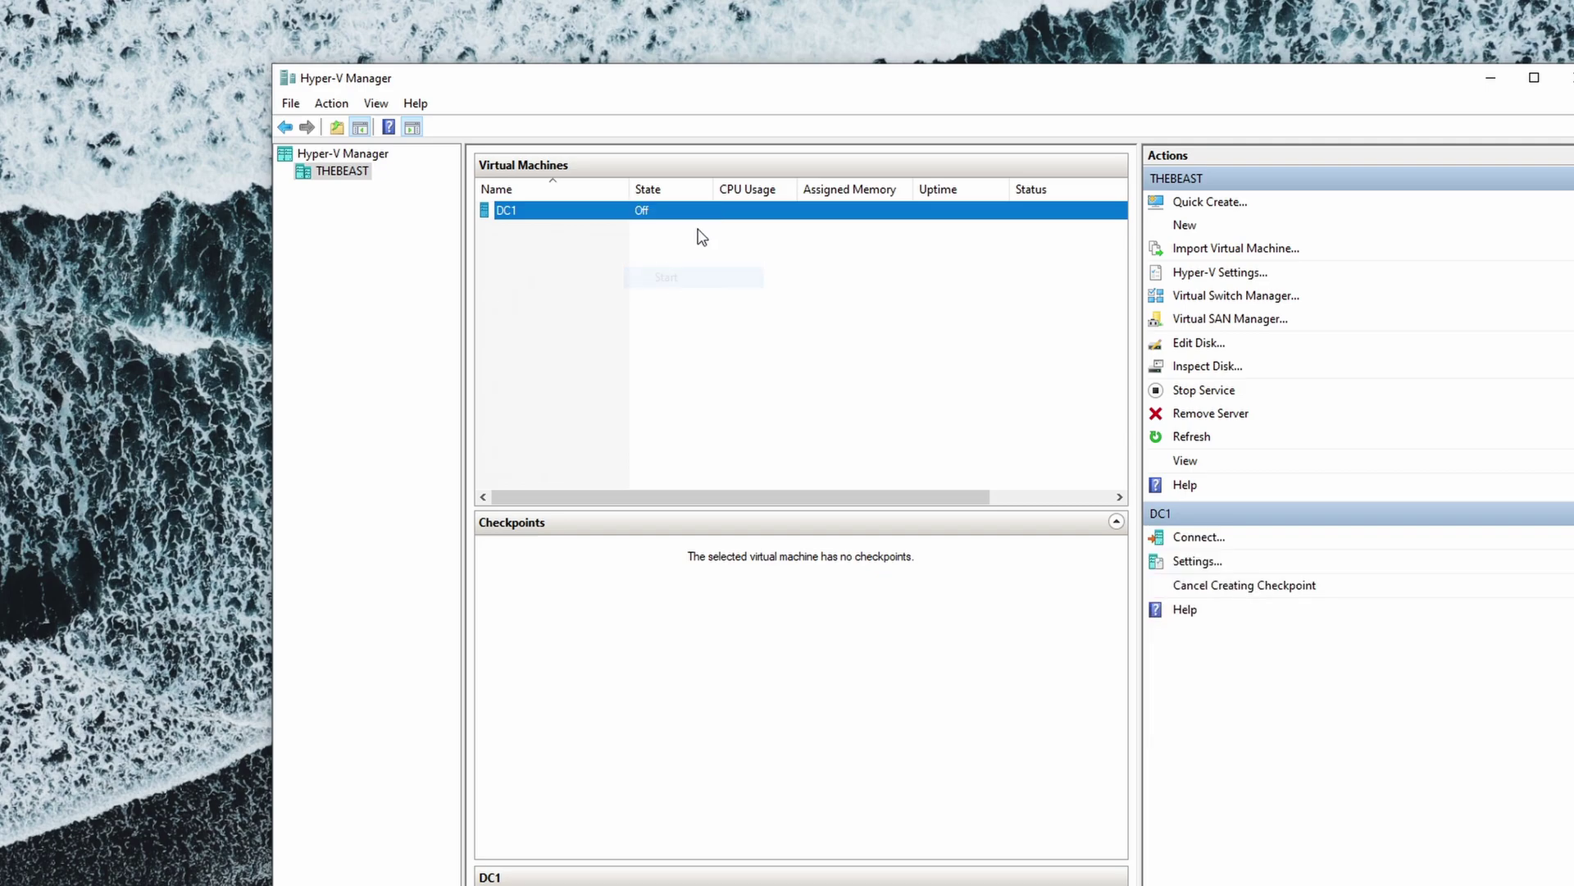
pyautogui.rightClick(611, 220)
pyautogui.click(652, 225)
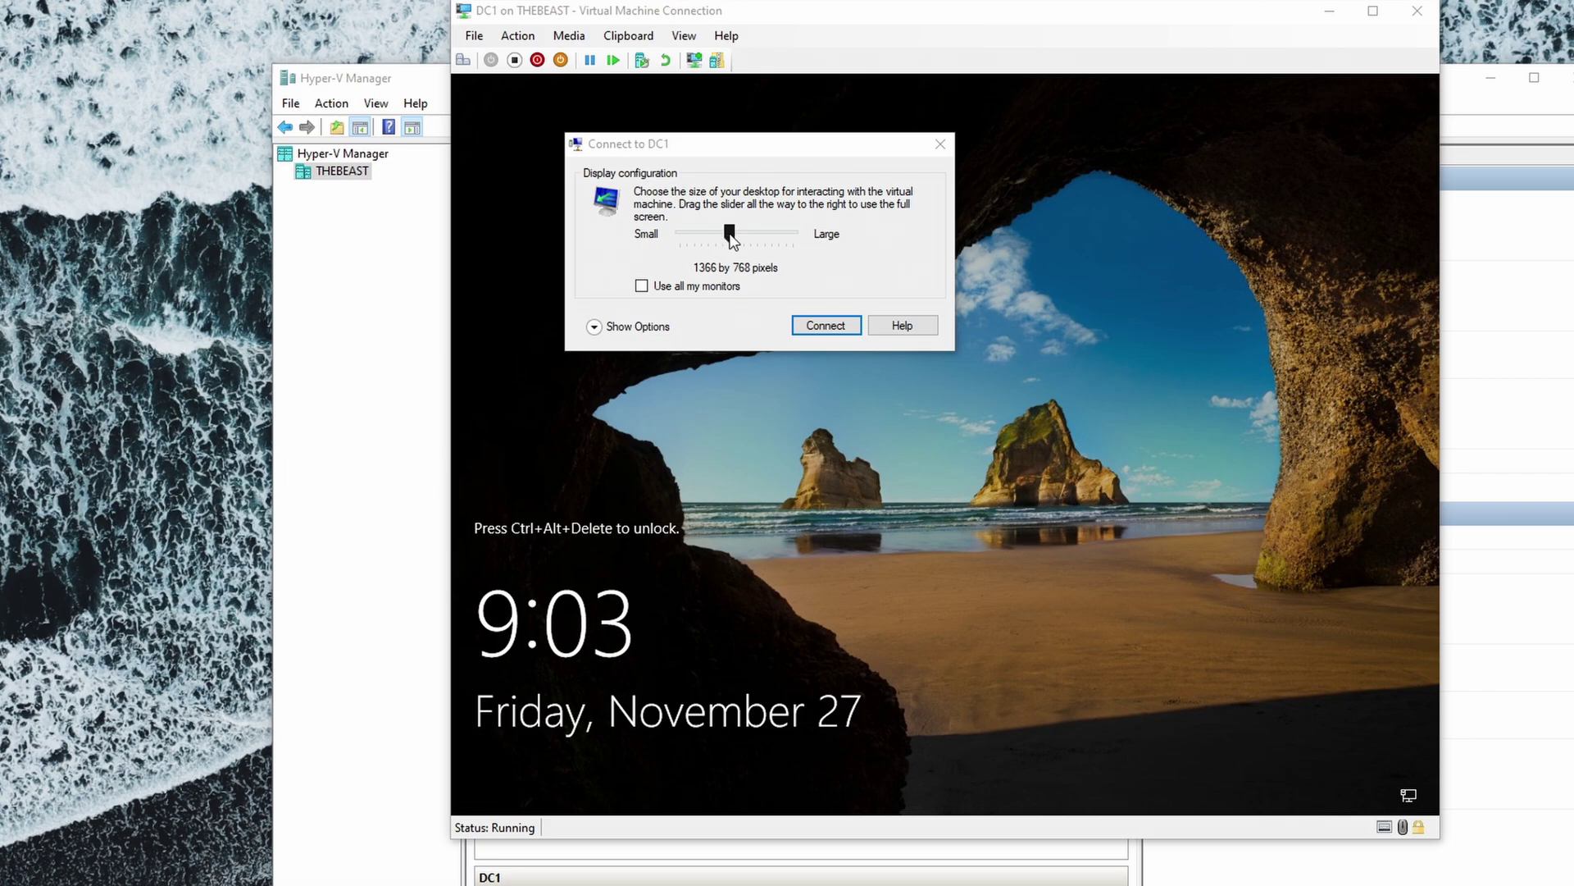
# Connect to DC1 at a 1400 by 1050 display size and center the connection window.
pyautogui.moveTo(730, 236); pyautogui.dragTo(755, 236)
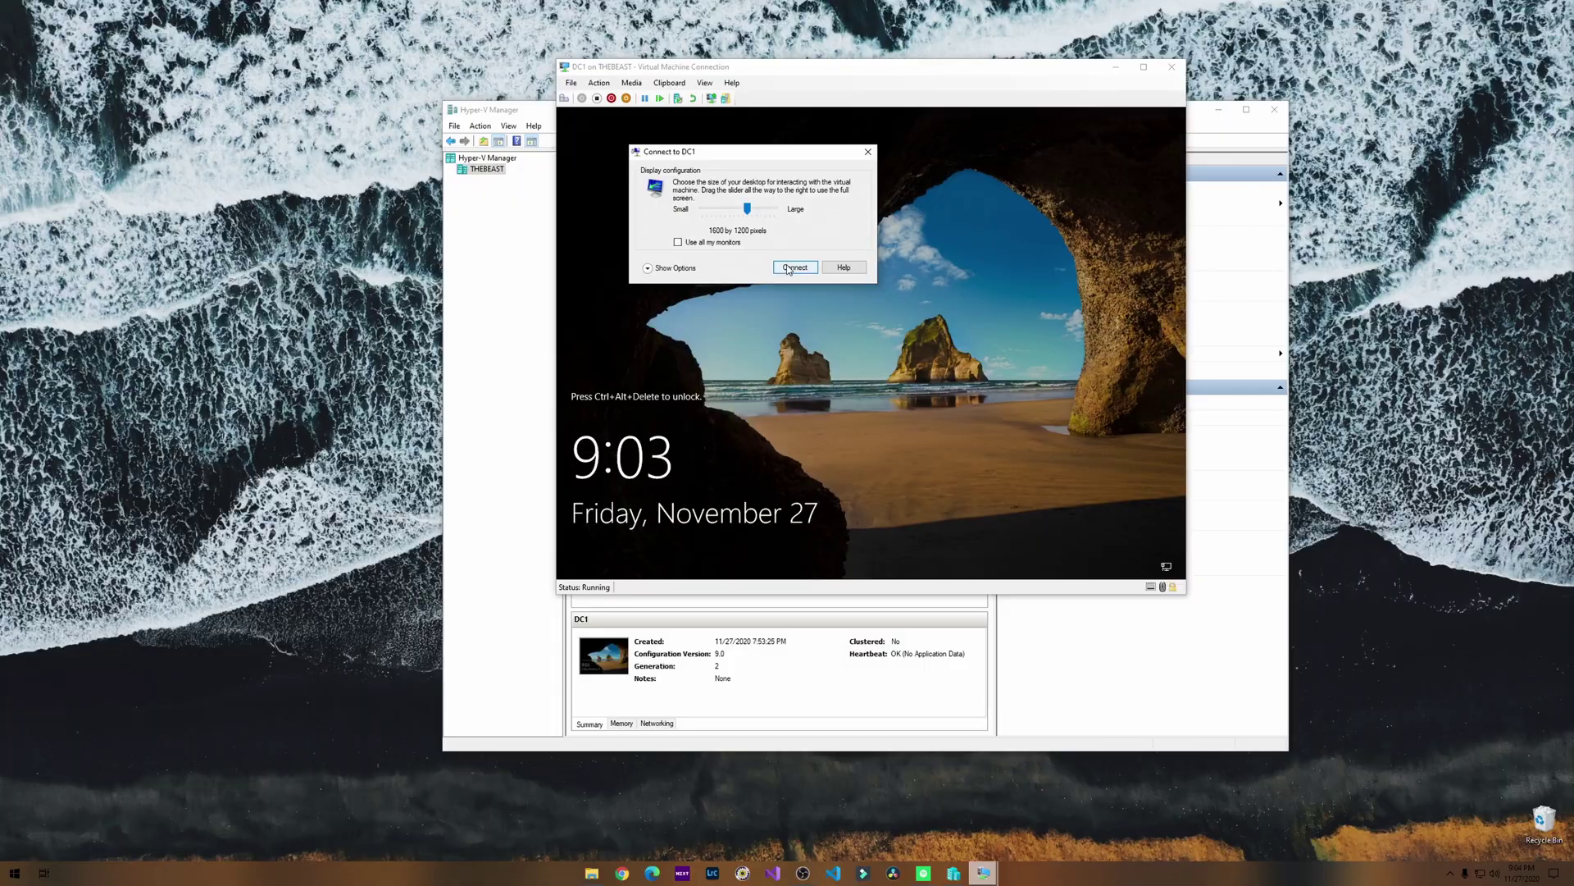
pyautogui.click(792, 267)
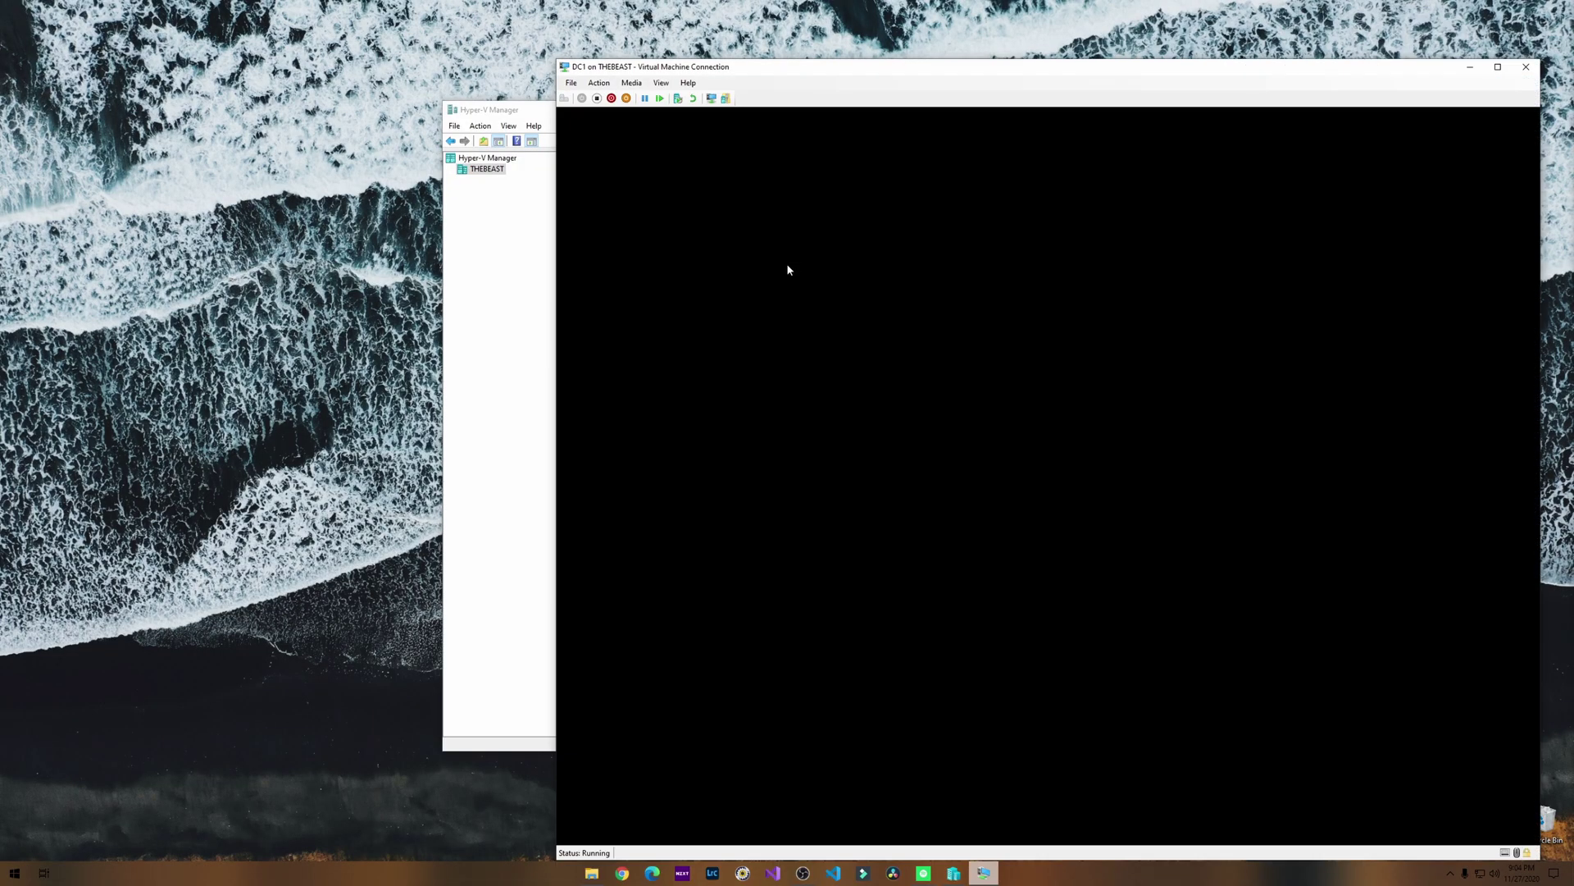
pyautogui.moveTo(844, 67); pyautogui.dragTo(608, 38)
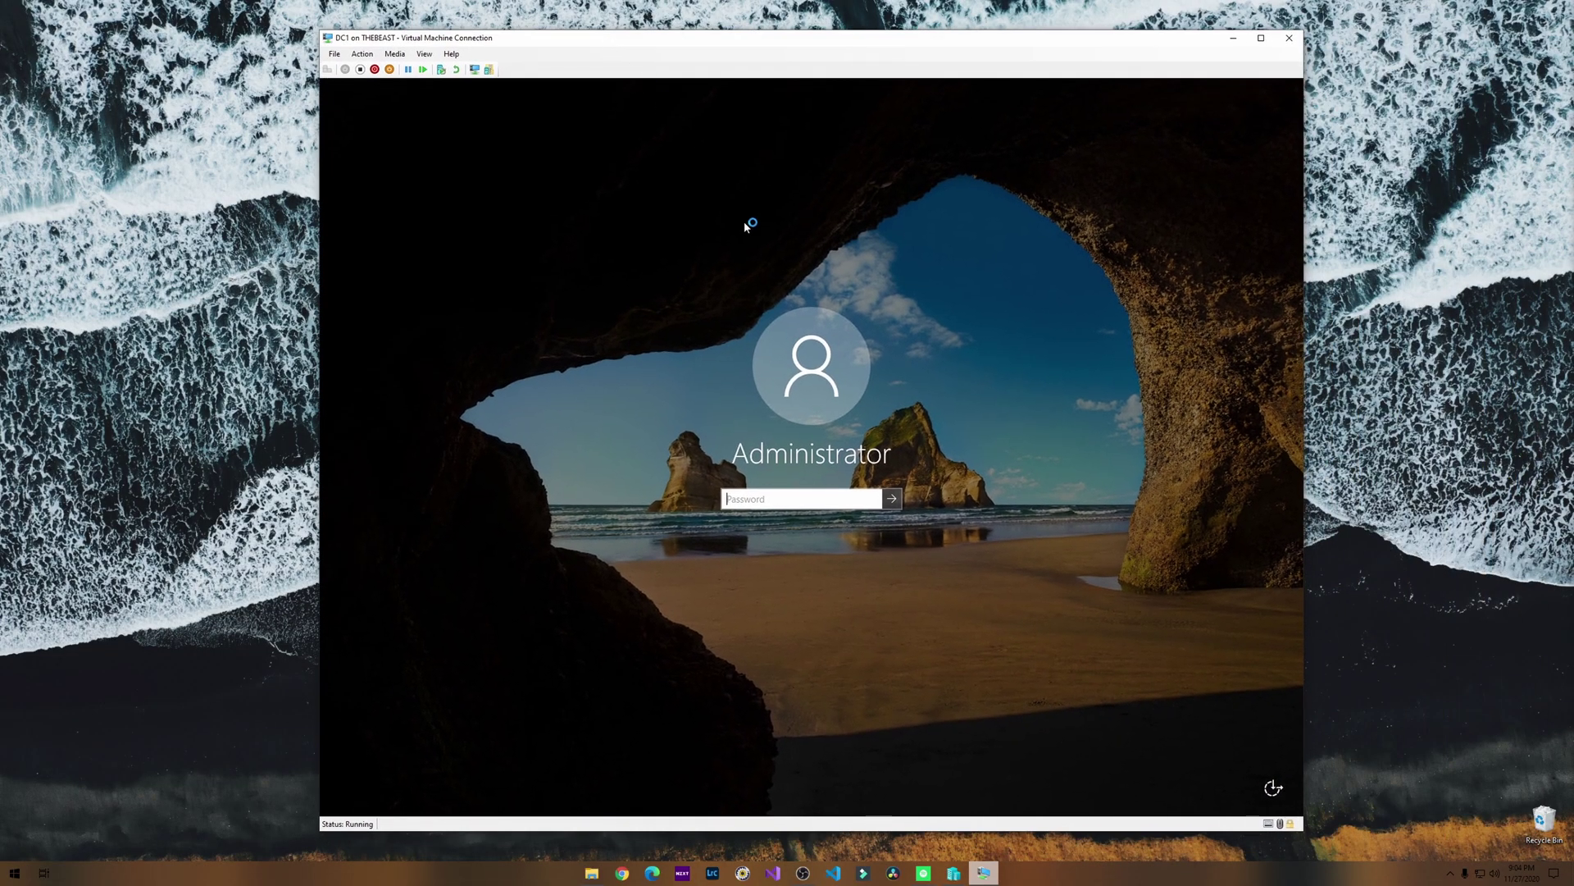
# Sign in to DC1 with the Administrator password, then rearrange windows to bring Hyper-V Manager forward.
pyautogui.click(778, 505)
pyautogui.write('•••••••••')
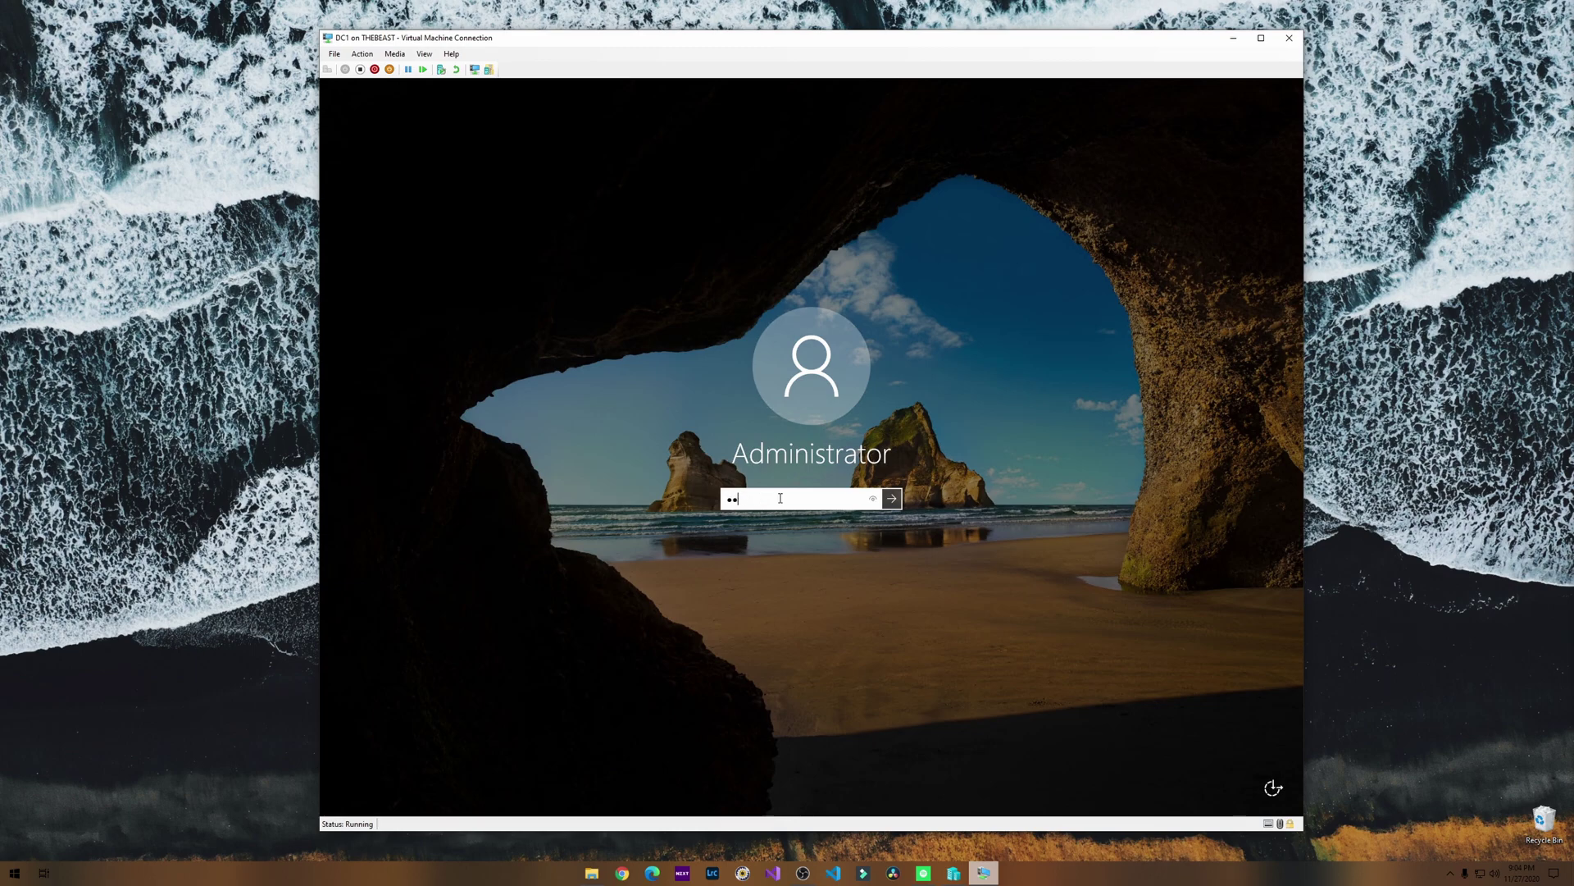
pyautogui.press('Return')
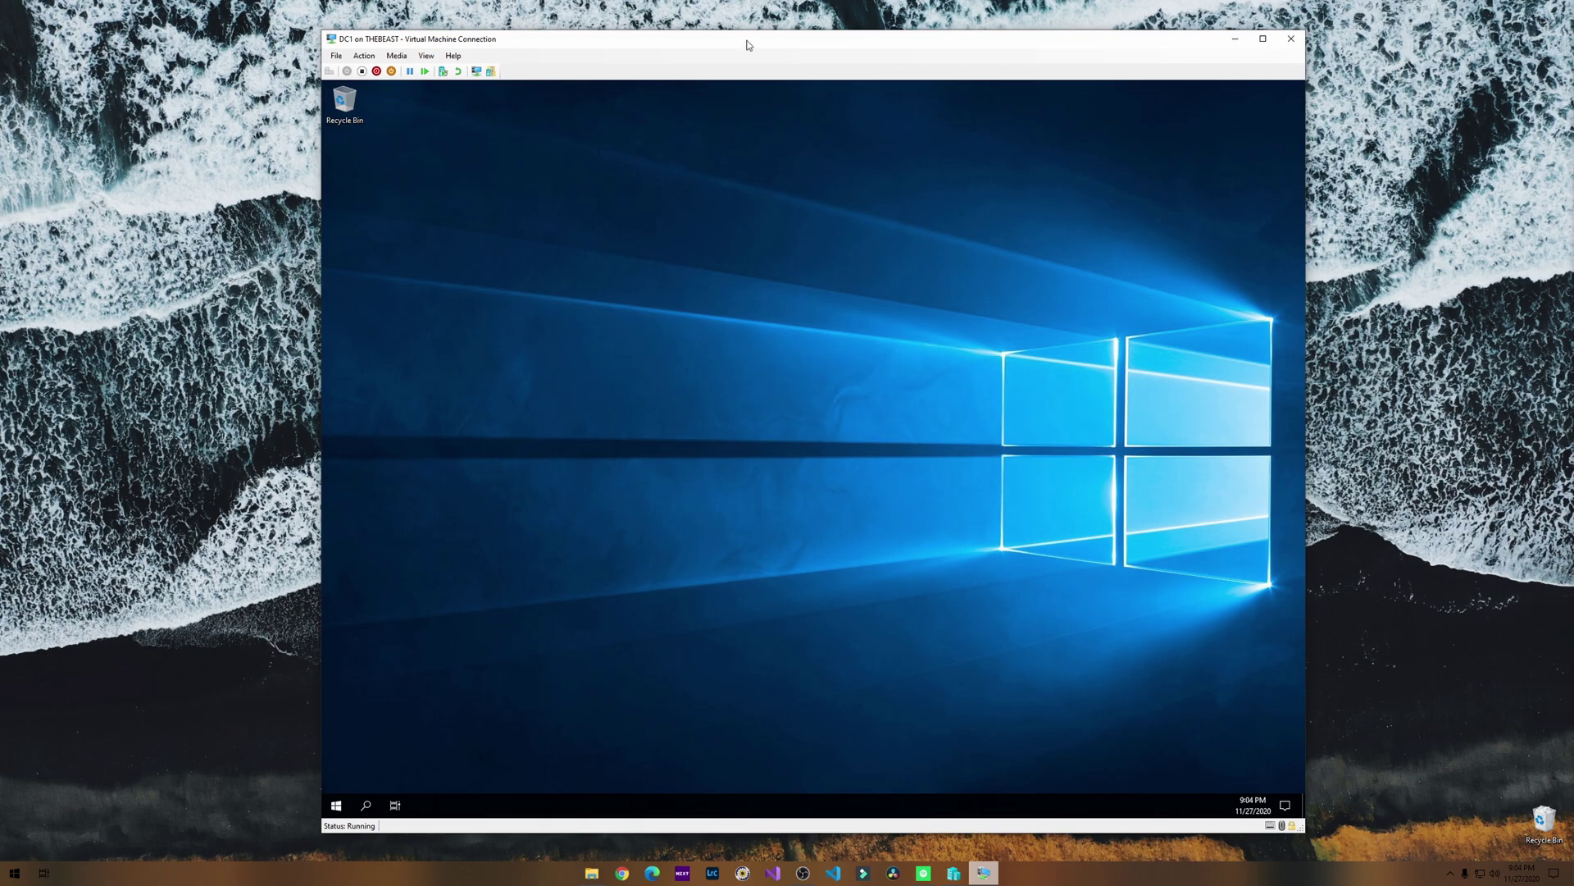
pyautogui.moveTo(747, 44); pyautogui.dragTo(927, 43)
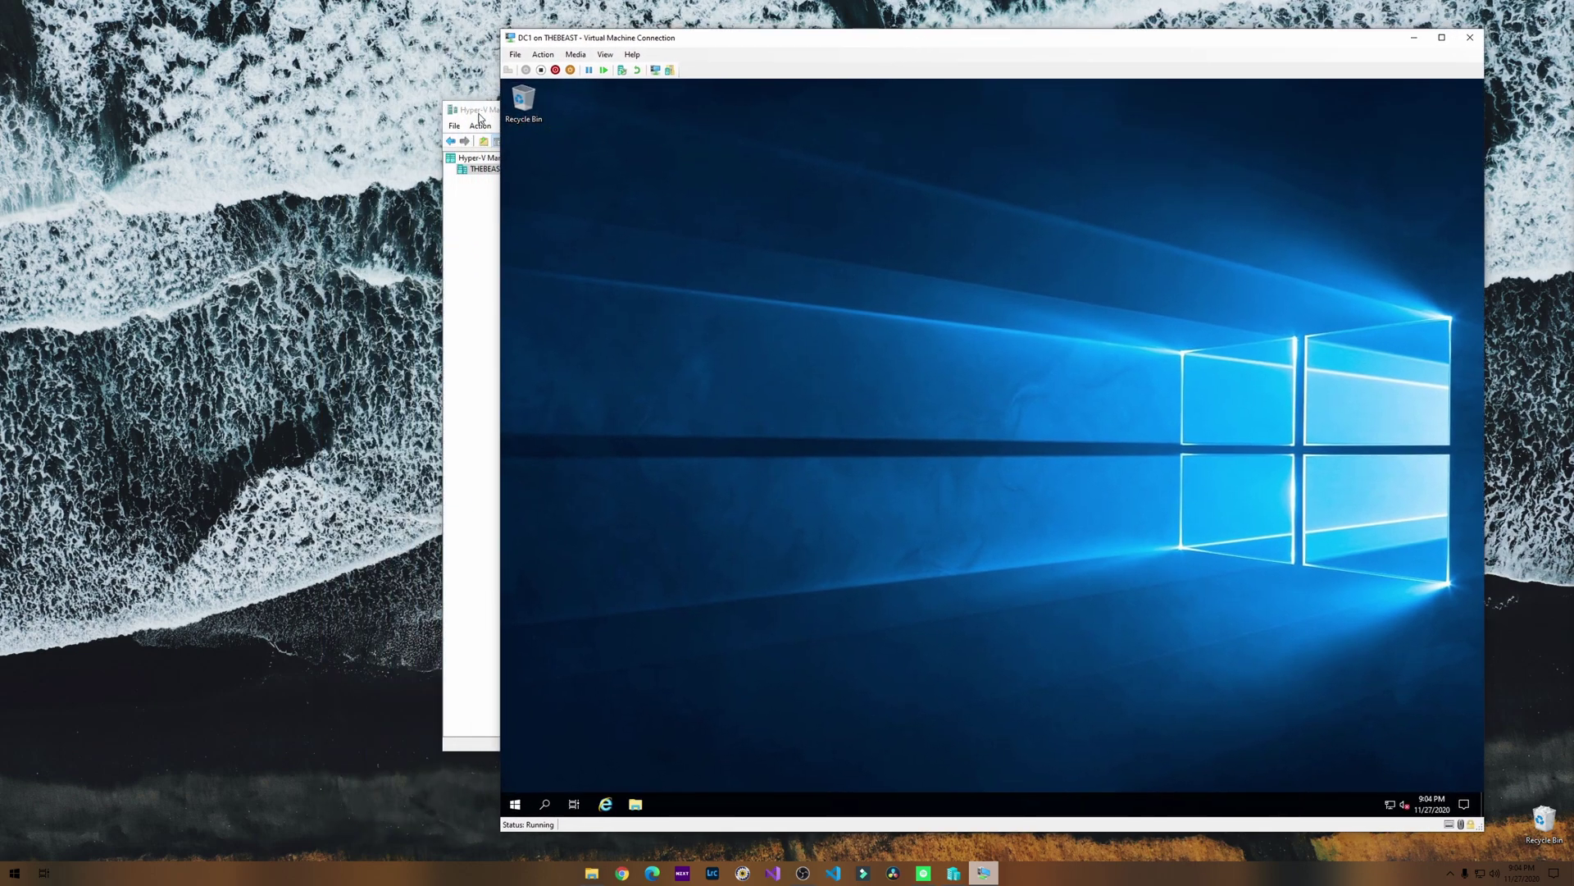
pyautogui.moveTo(480, 117); pyautogui.dragTo(229, 115)
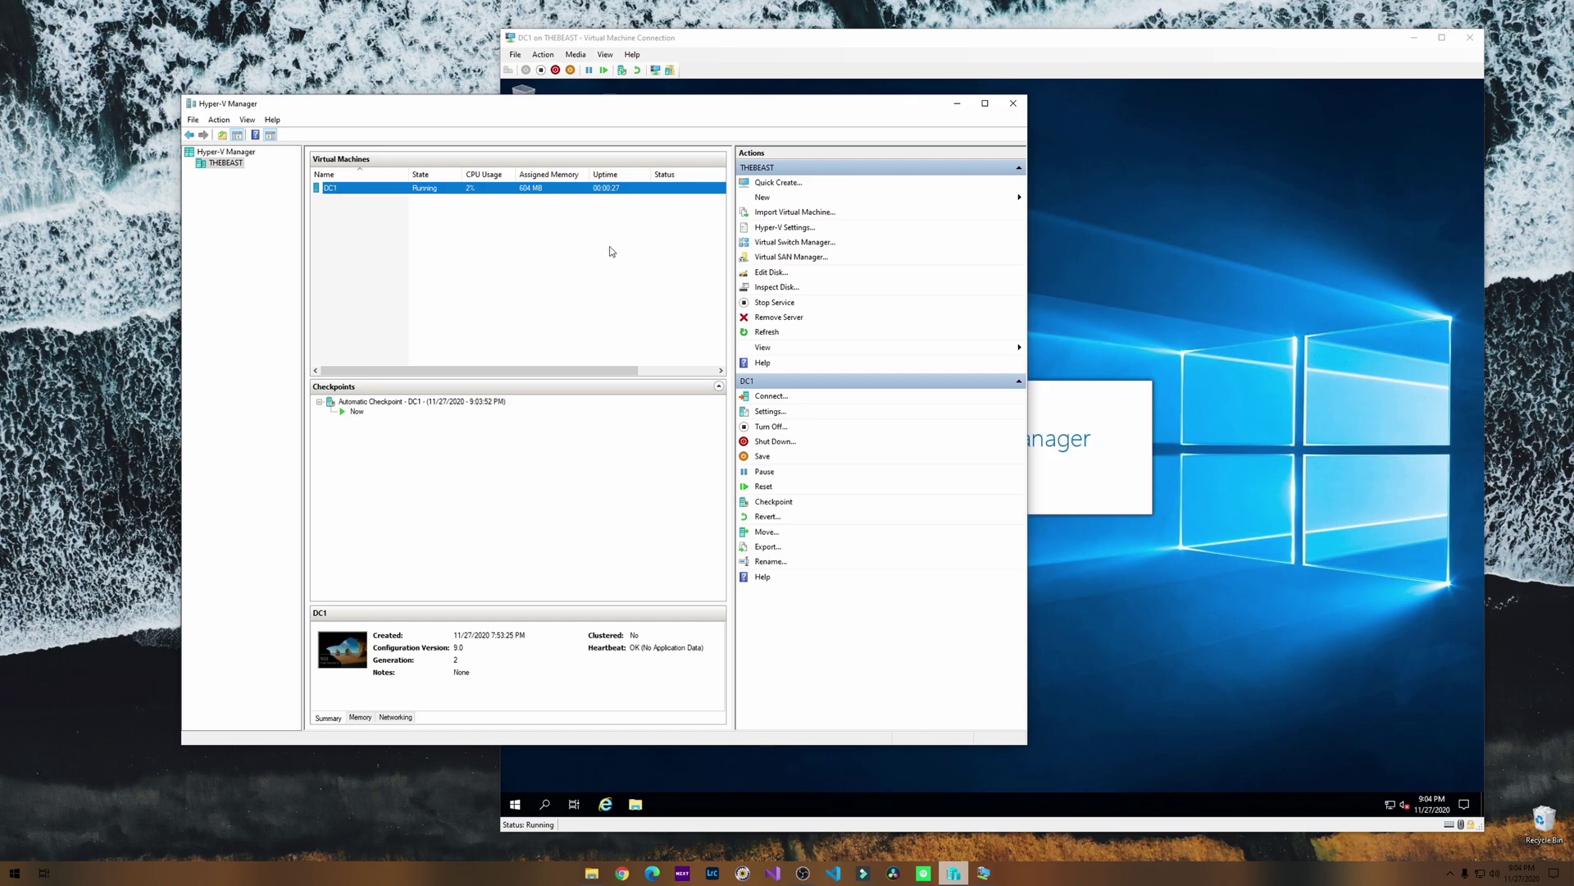
pyautogui.click(820, 248)
pyautogui.moveTo(758, 231); pyautogui.dragTo(636, 217)
pyautogui.click(532, 266)
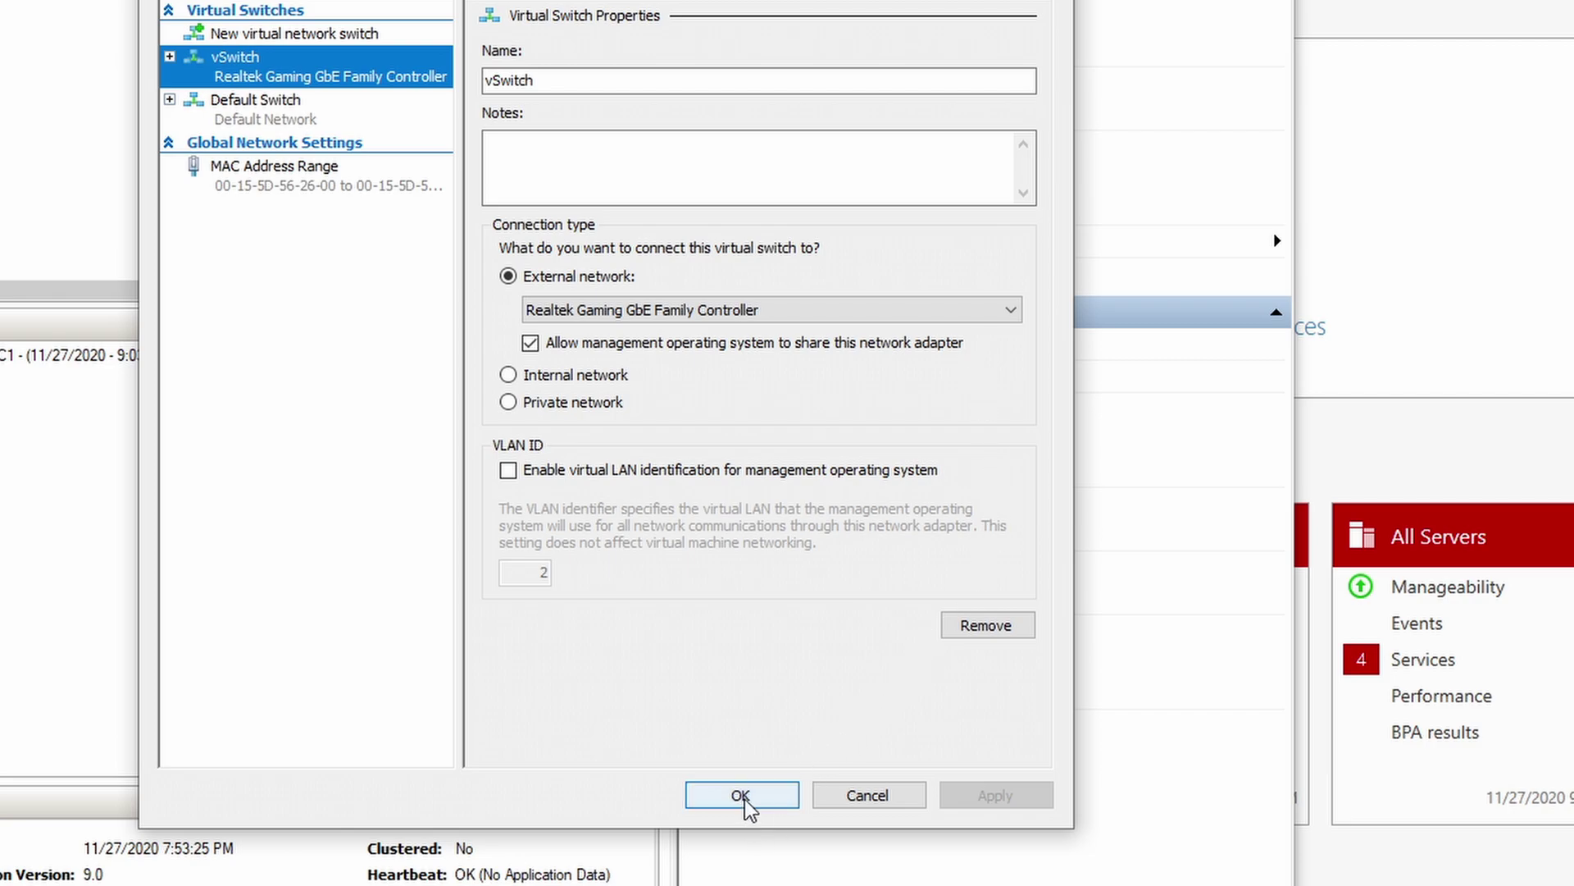
pyautogui.click(893, 801)
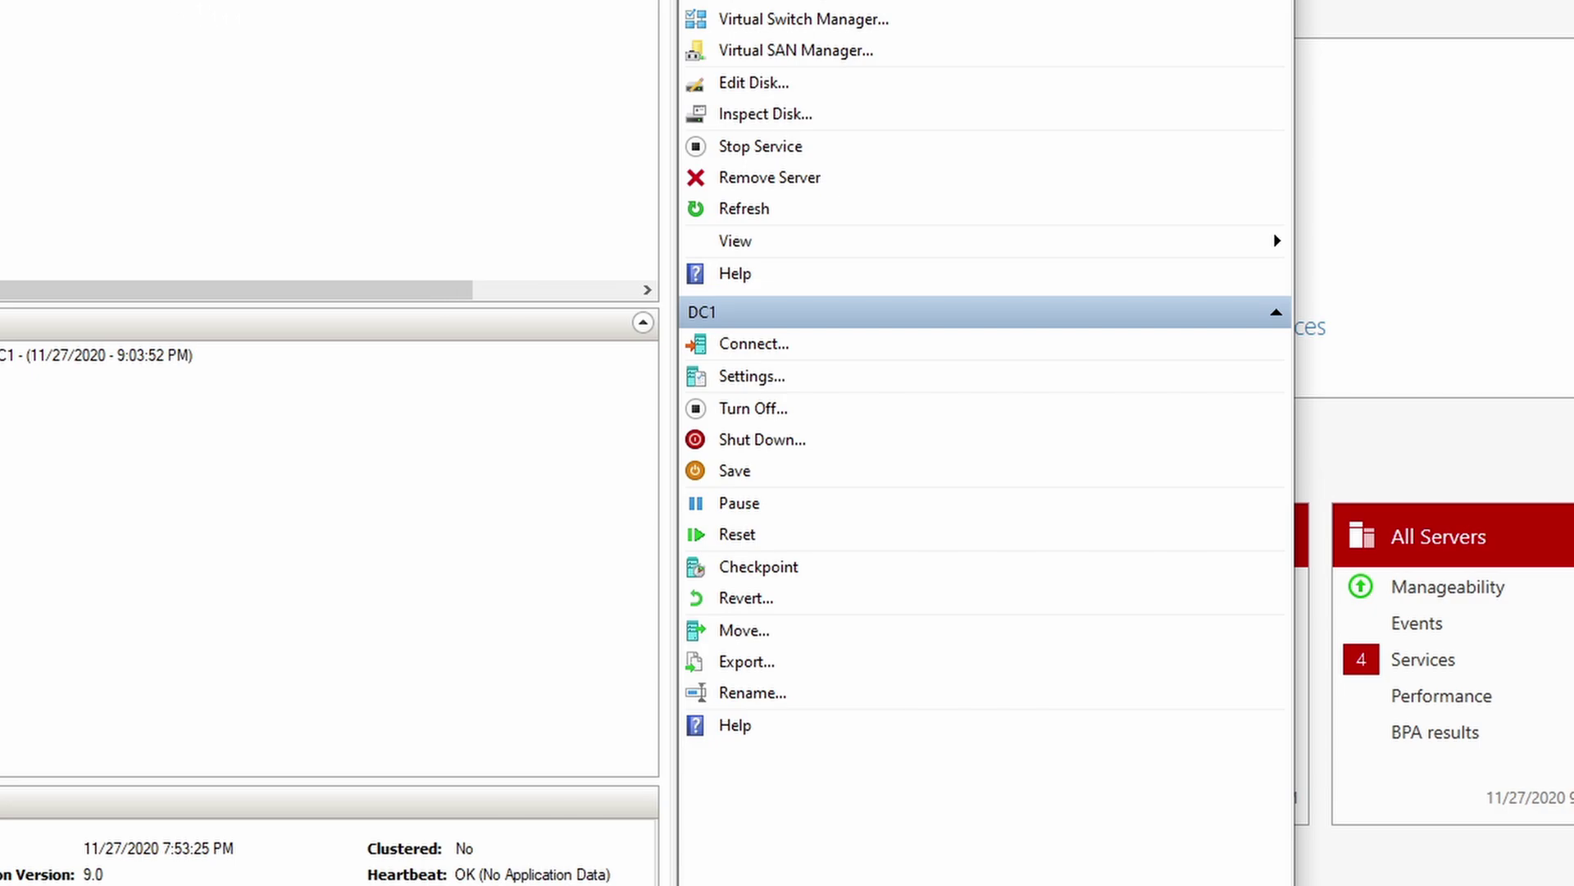
pyautogui.rightClick(17, 2)
pyautogui.click(49, 2)
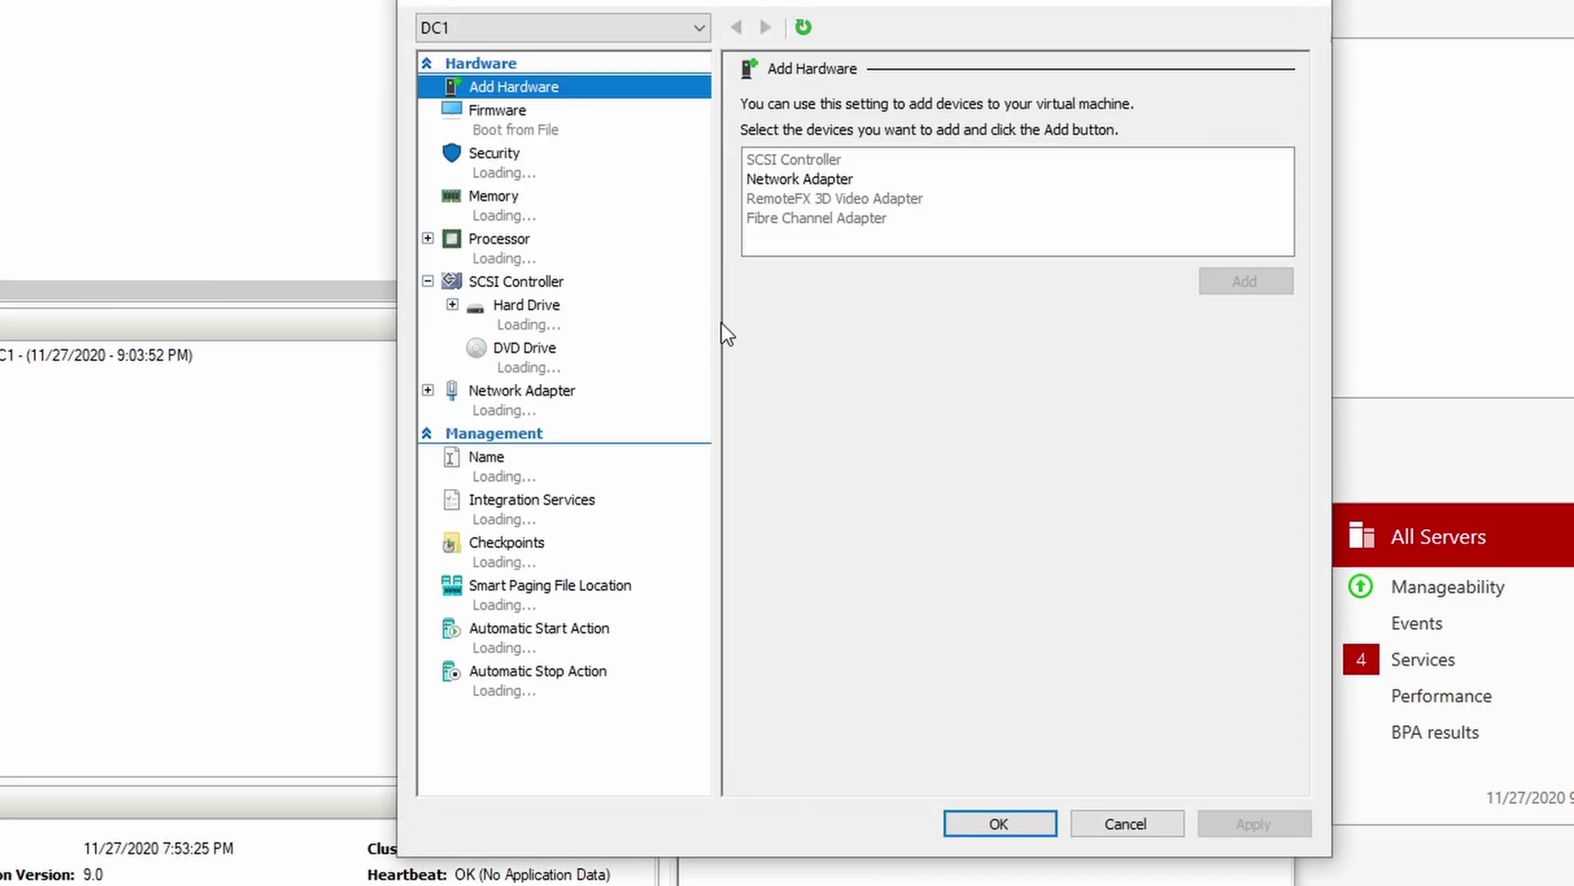
pyautogui.click(530, 396)
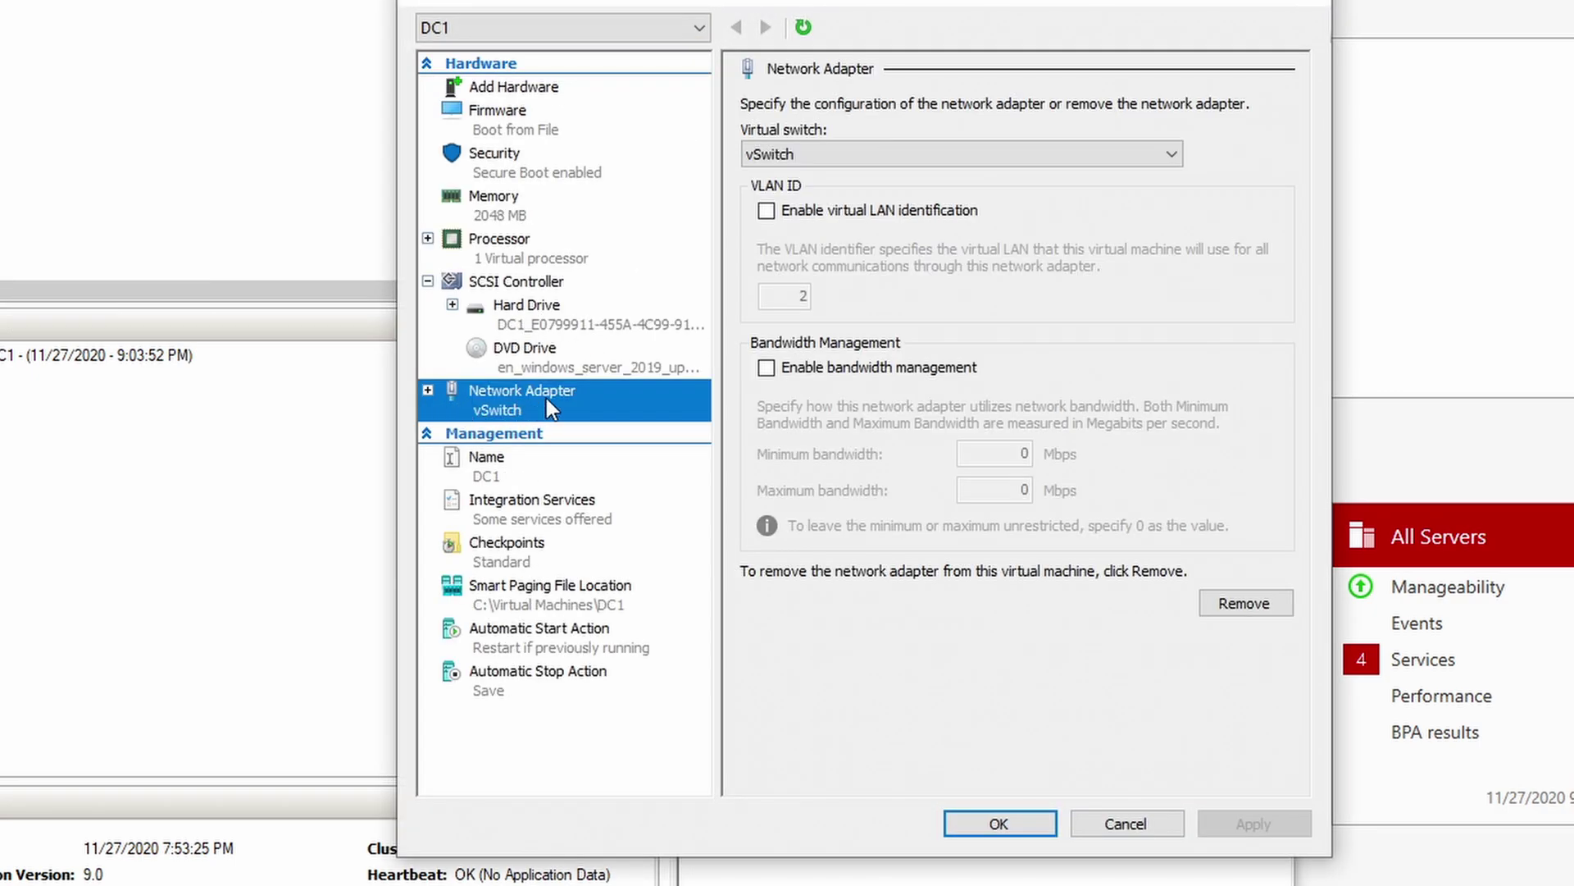
pyautogui.click(799, 160)
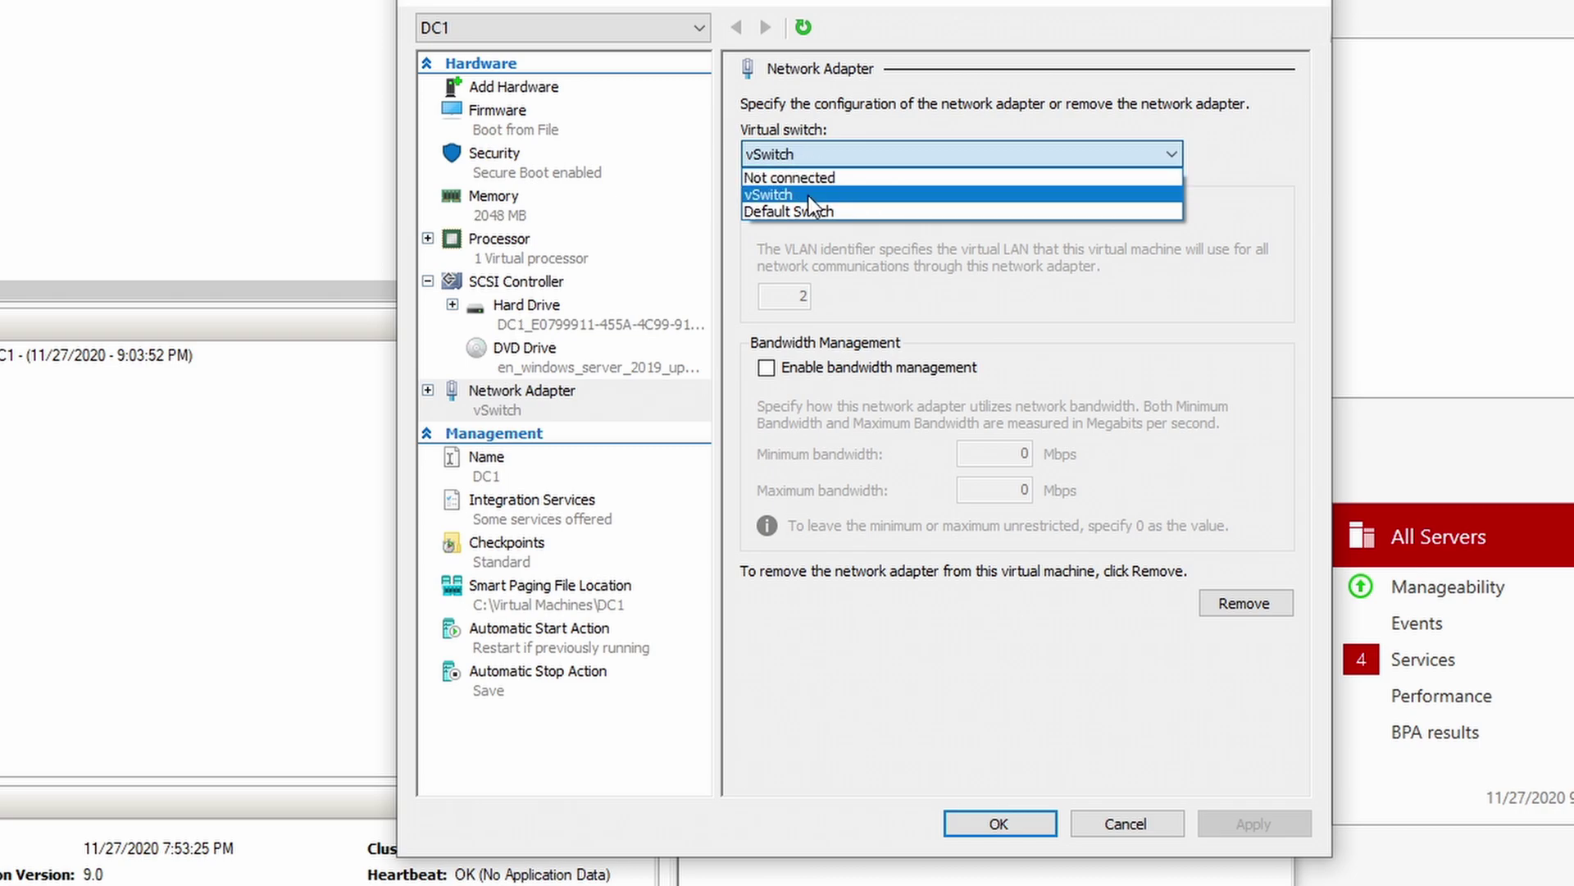
pyautogui.click(1264, 168)
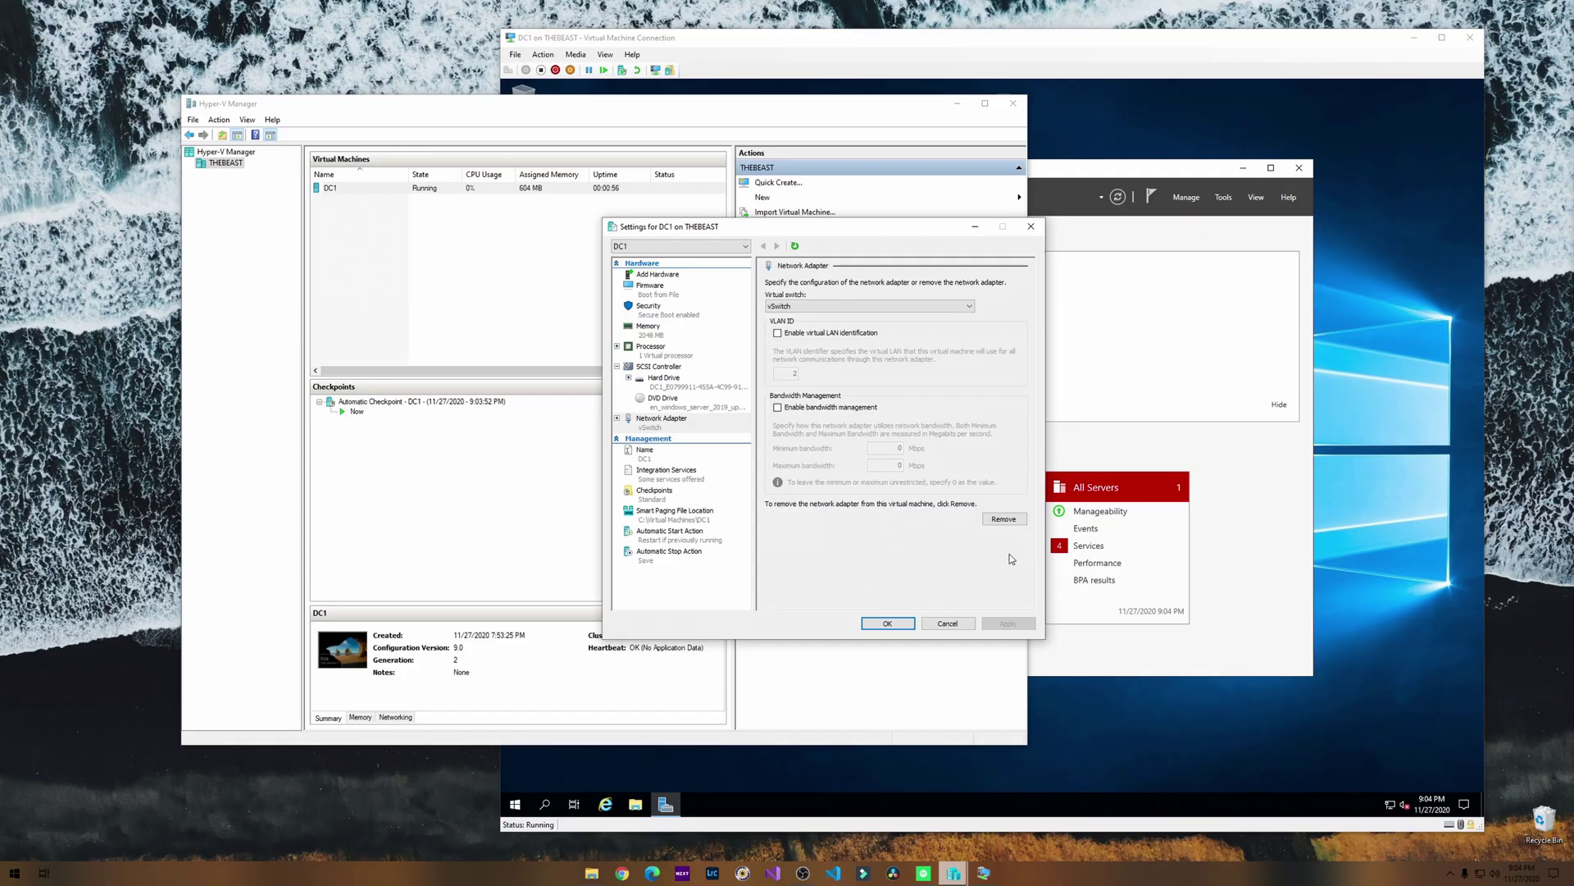
pyautogui.click(1126, 823)
# Open an administrator Command Prompt on DC1 and run ipconfig, showing IPv4 address 192.168.86.254.
pyautogui.click(1062, 601)
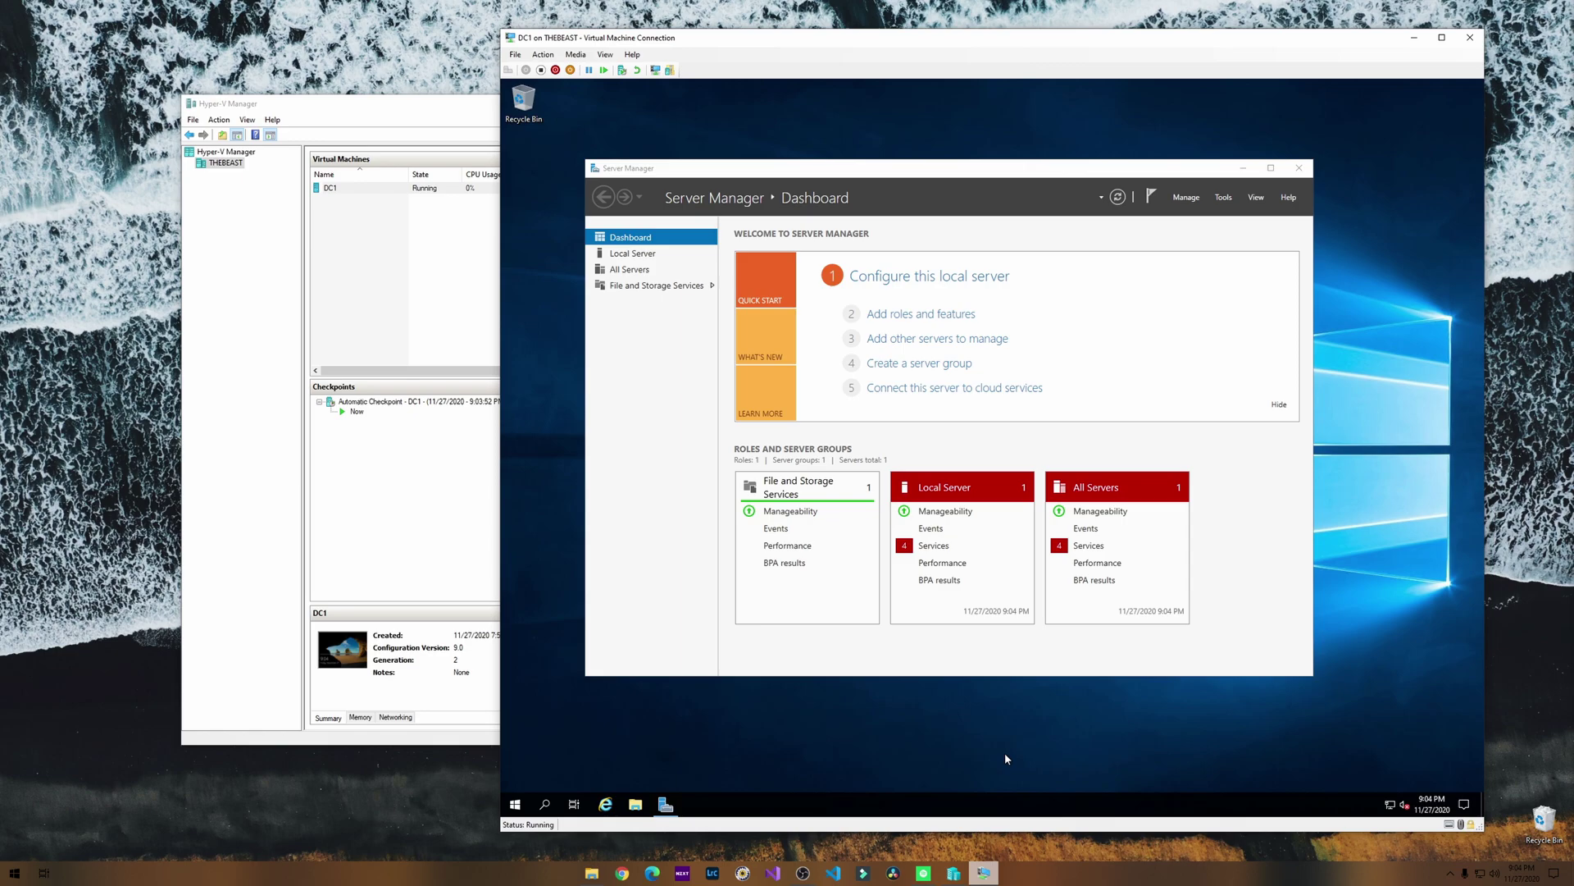
pyautogui.click(518, 802)
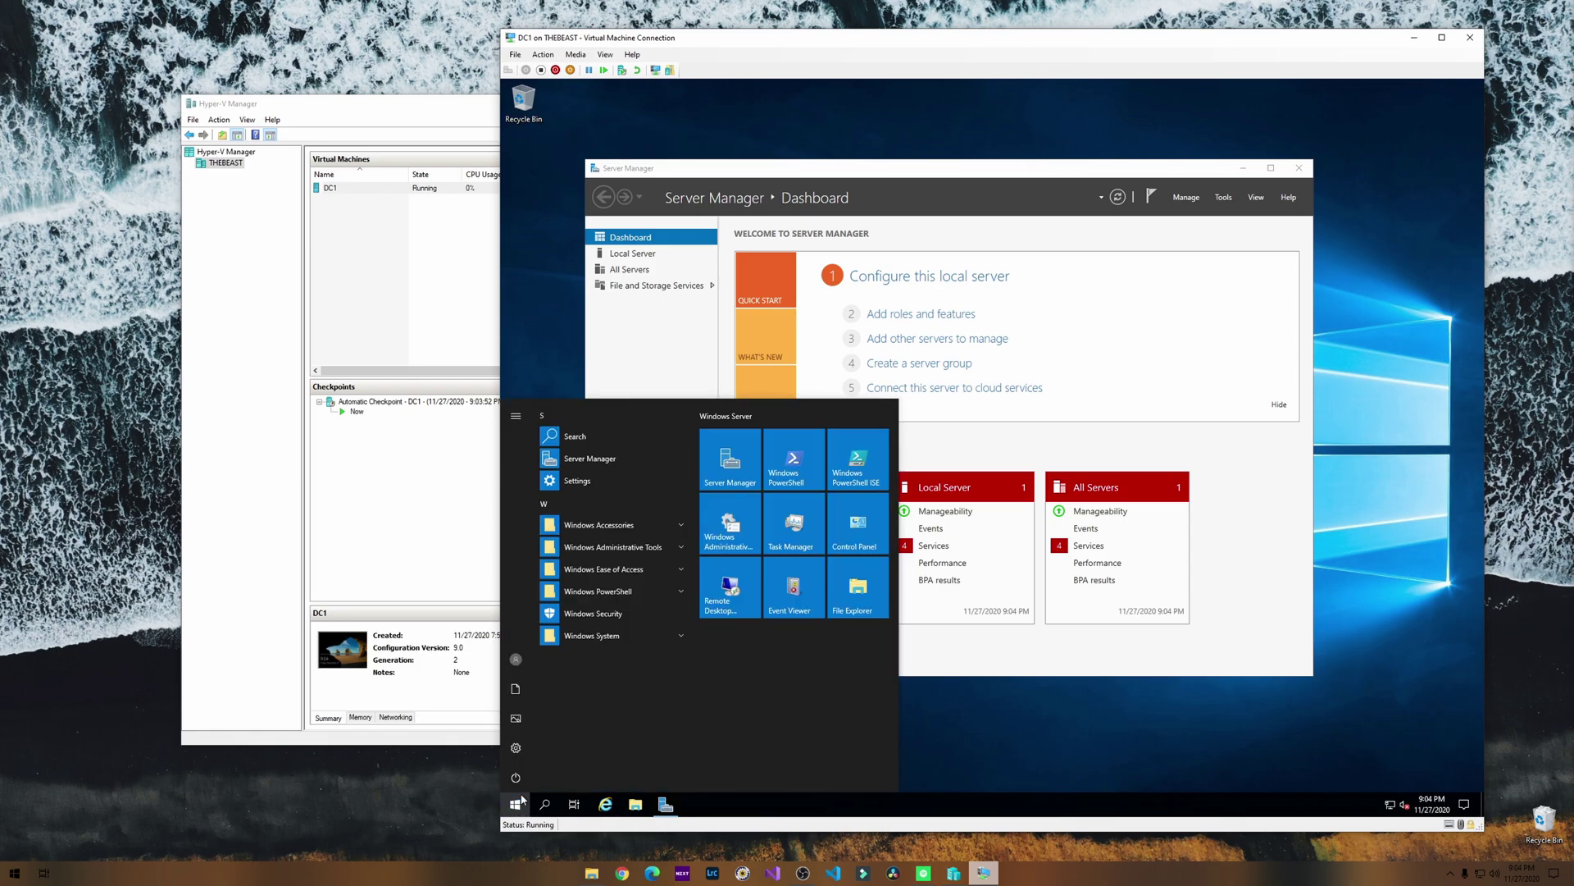
pyautogui.write('cmd')
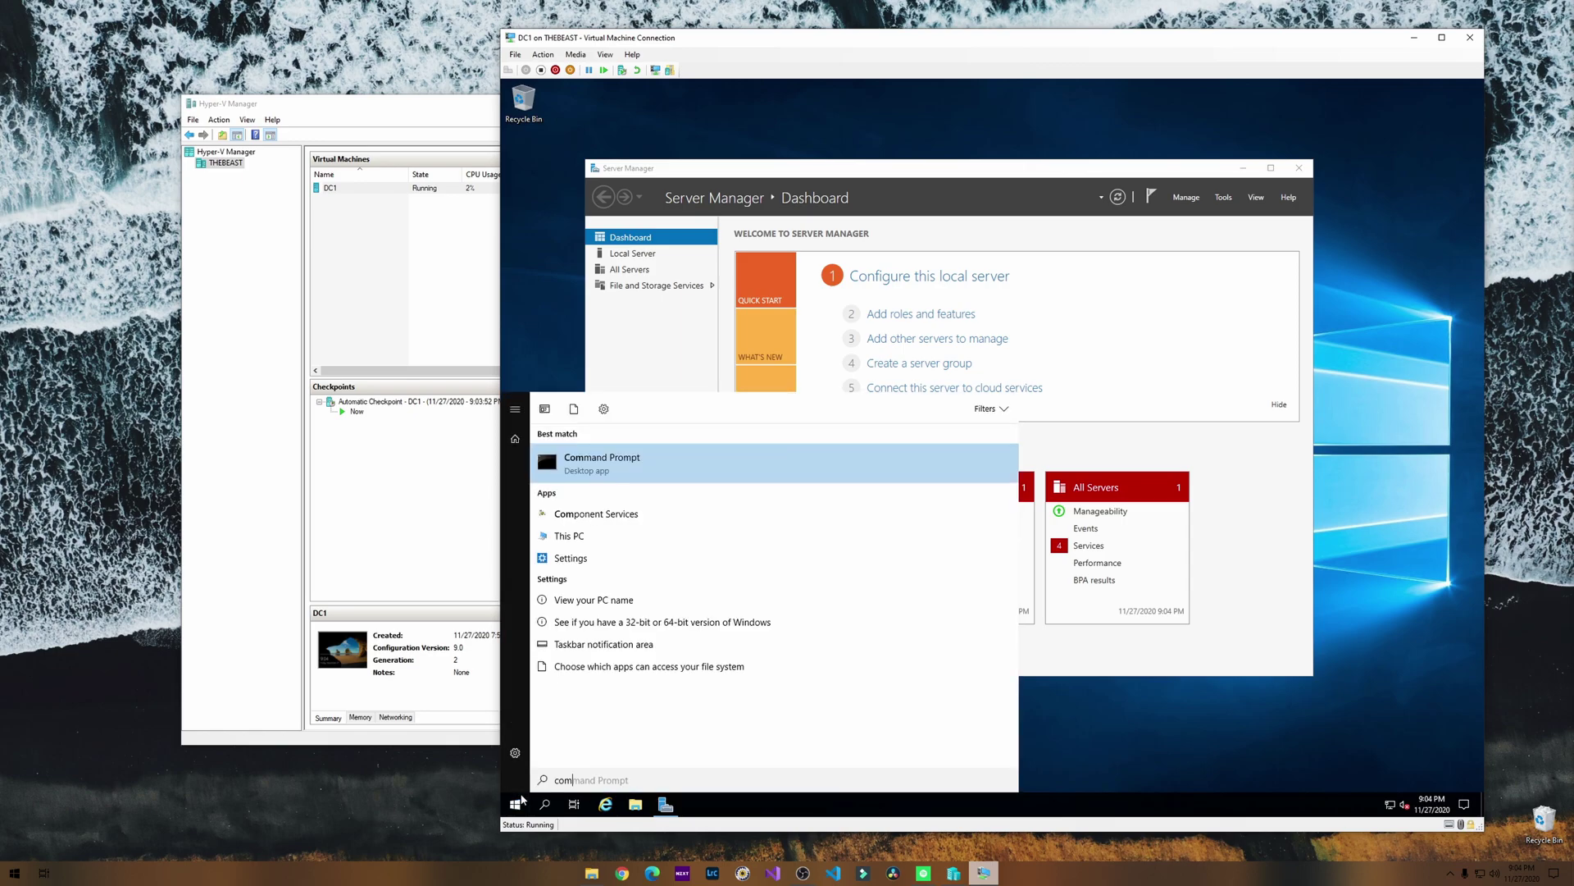
pyautogui.press('Return')
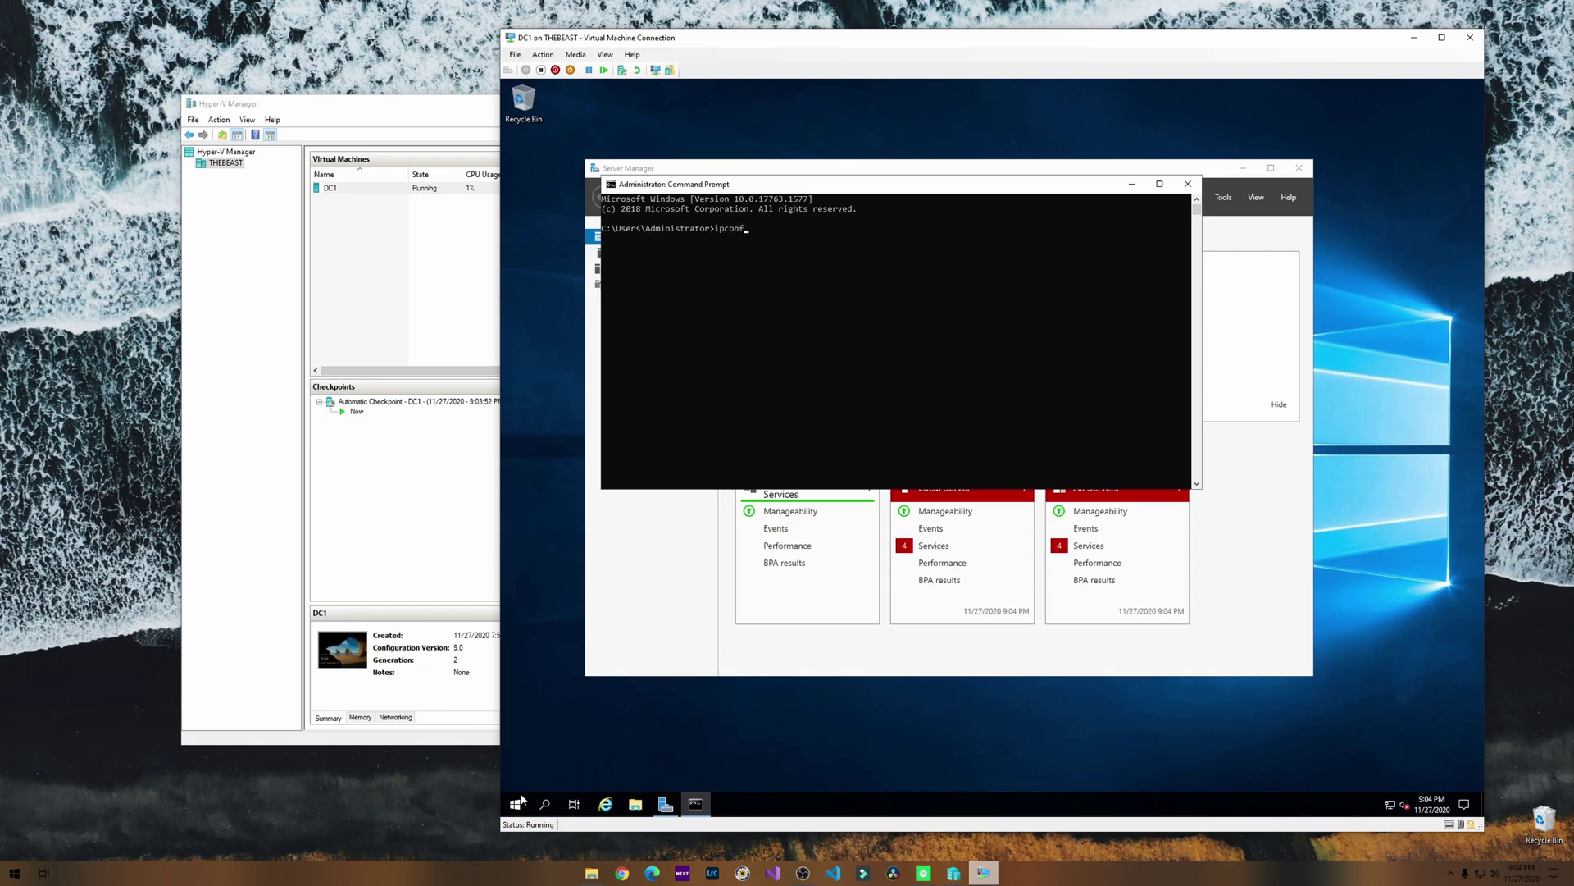
pyautogui.press('Return')
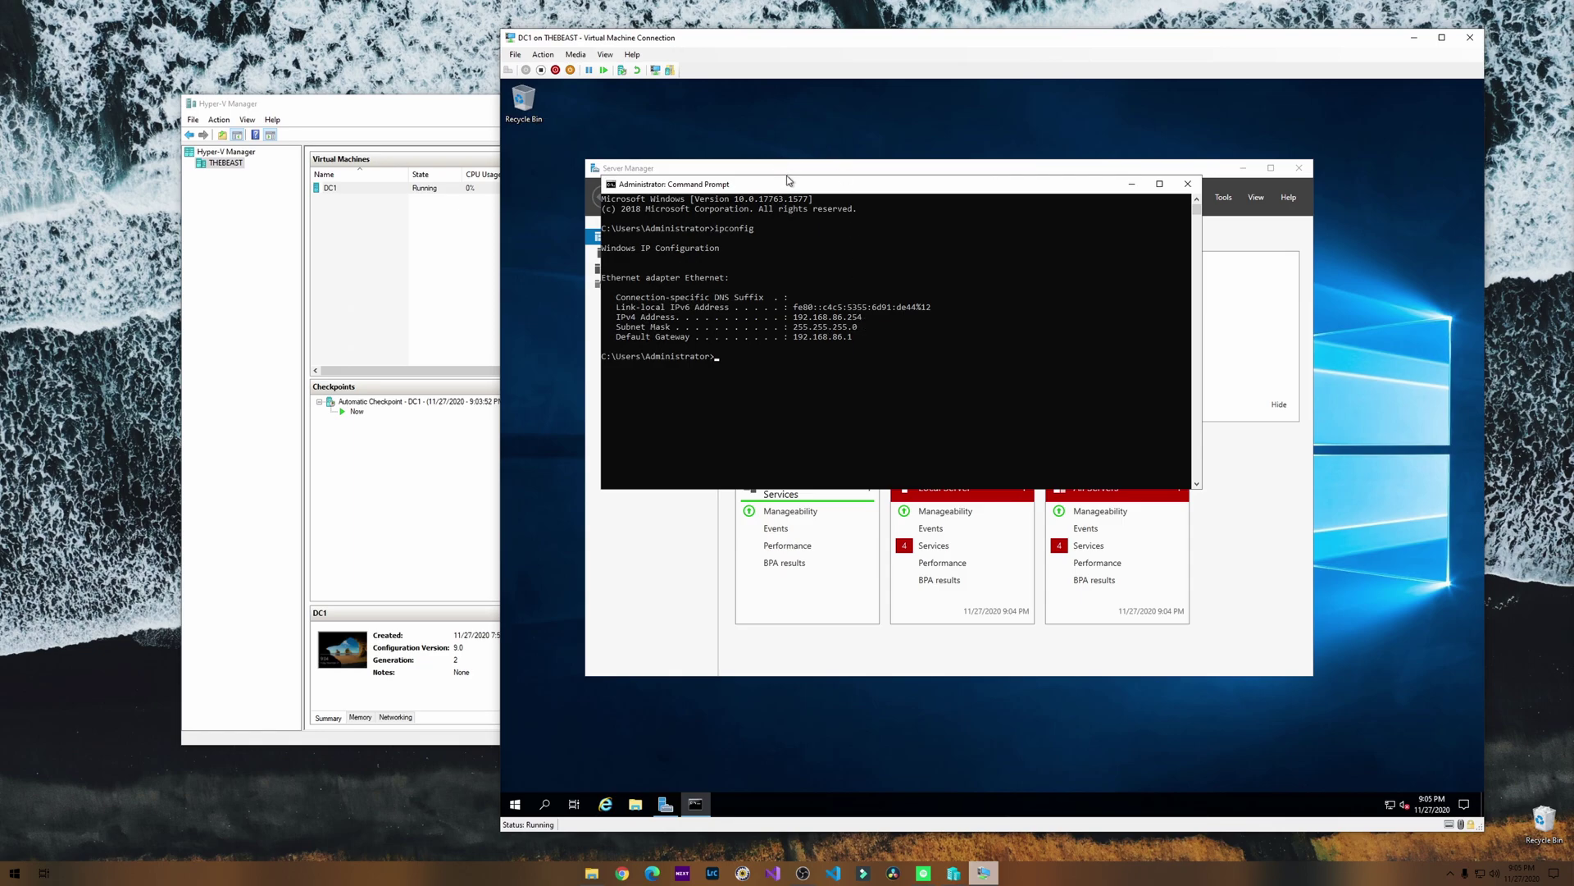
pyautogui.moveTo(808, 188); pyautogui.dragTo(842, 167)
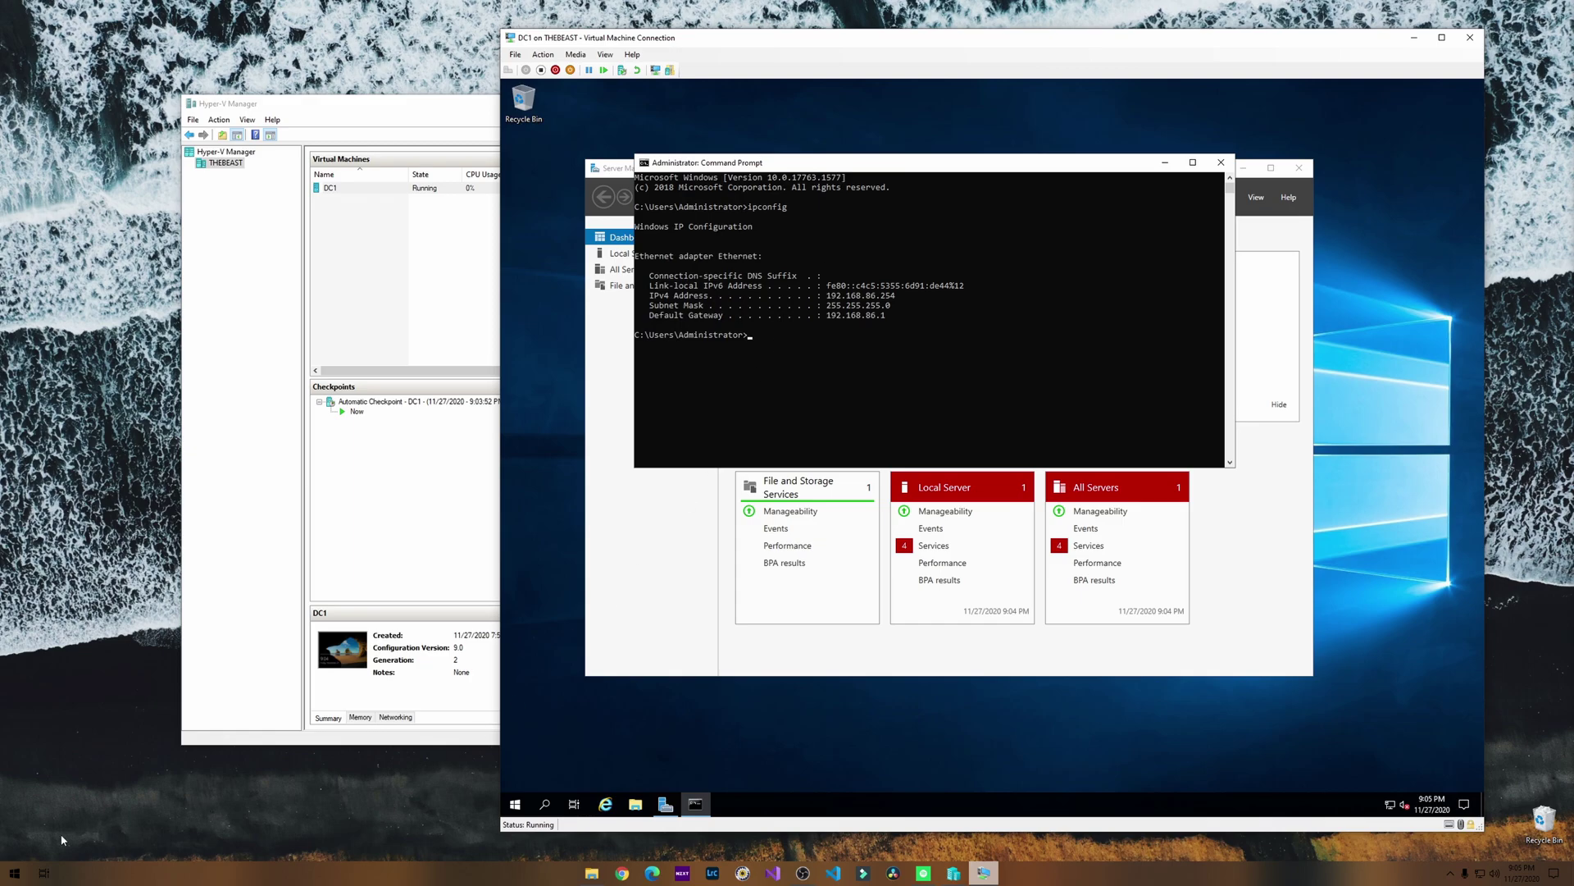
# Open an administrator Command Prompt on the host and run ipconfig.
pyautogui.click(14, 872)
pyautogui.write('cmd')
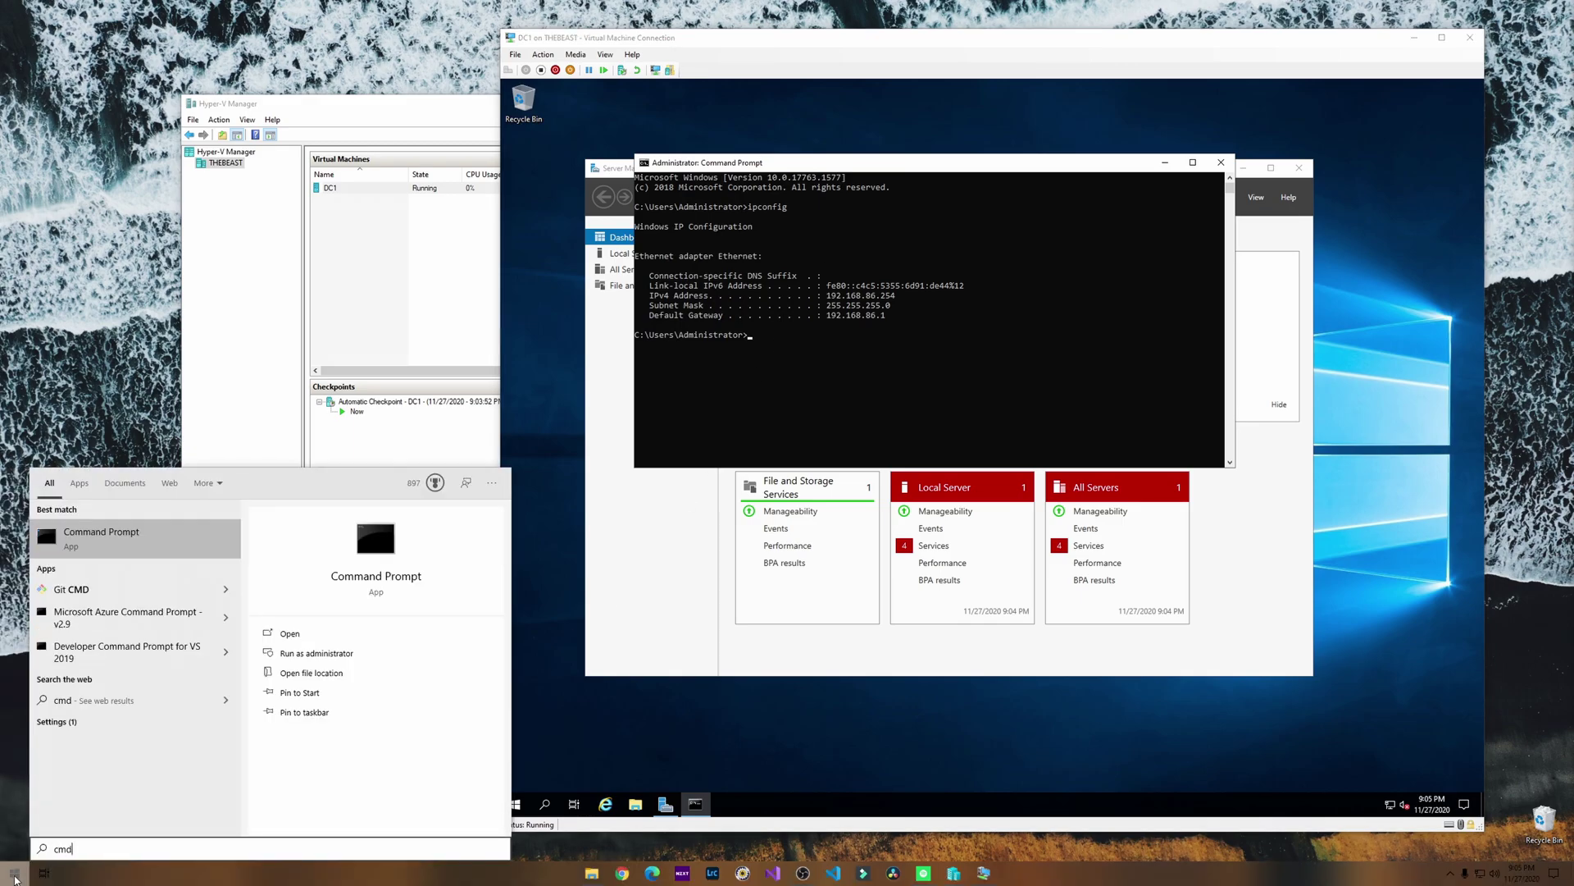
pyautogui.press('Return')
pyautogui.write('ip')
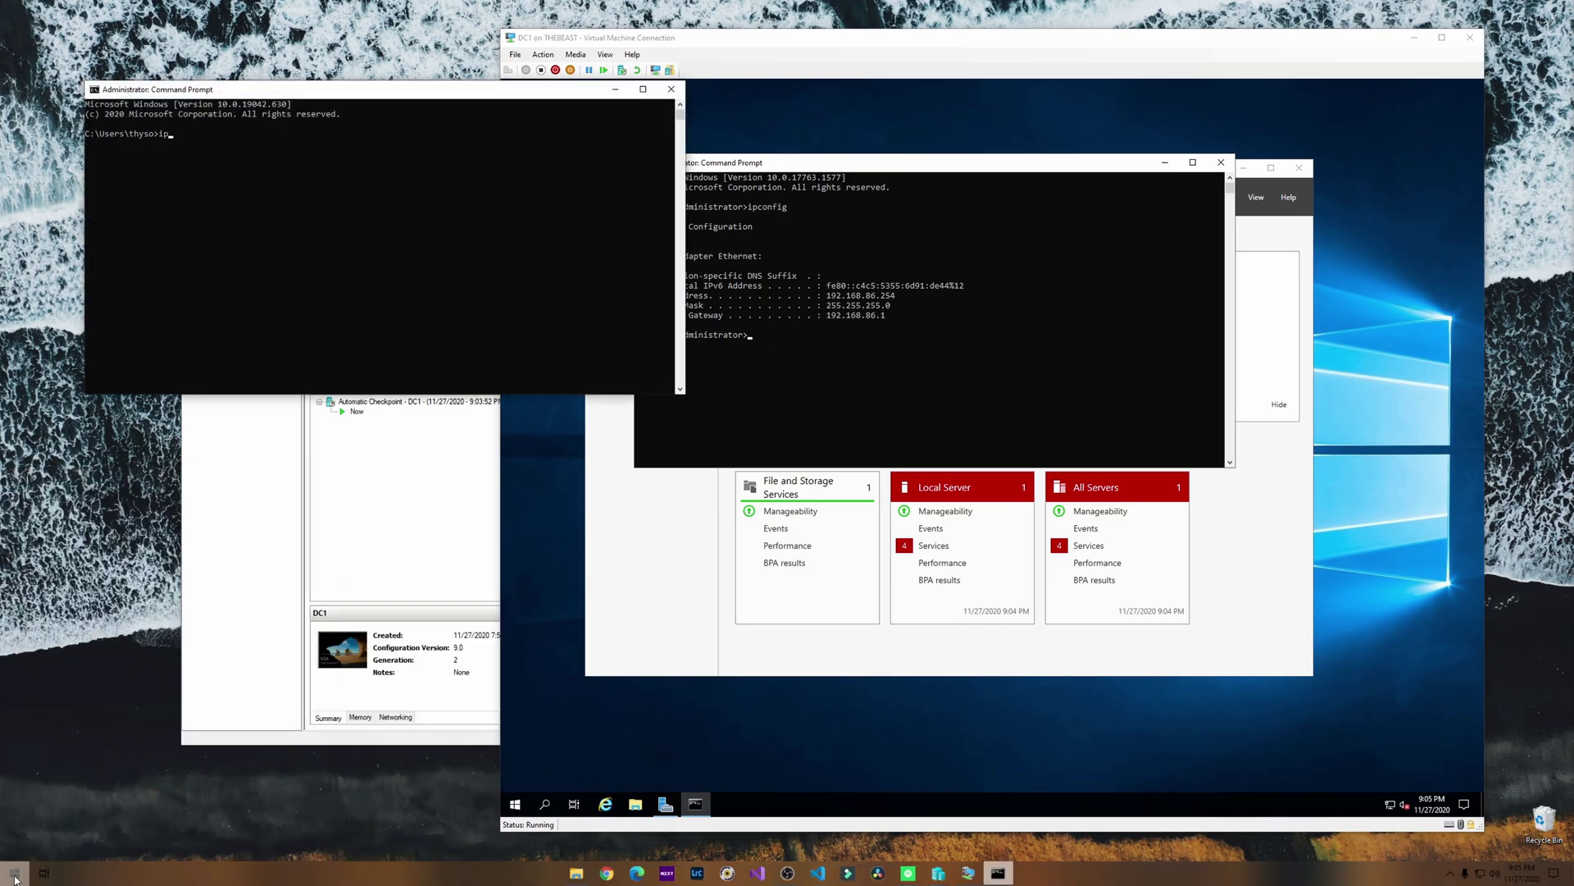
pyautogui.write('config')
pyautogui.press('Return')
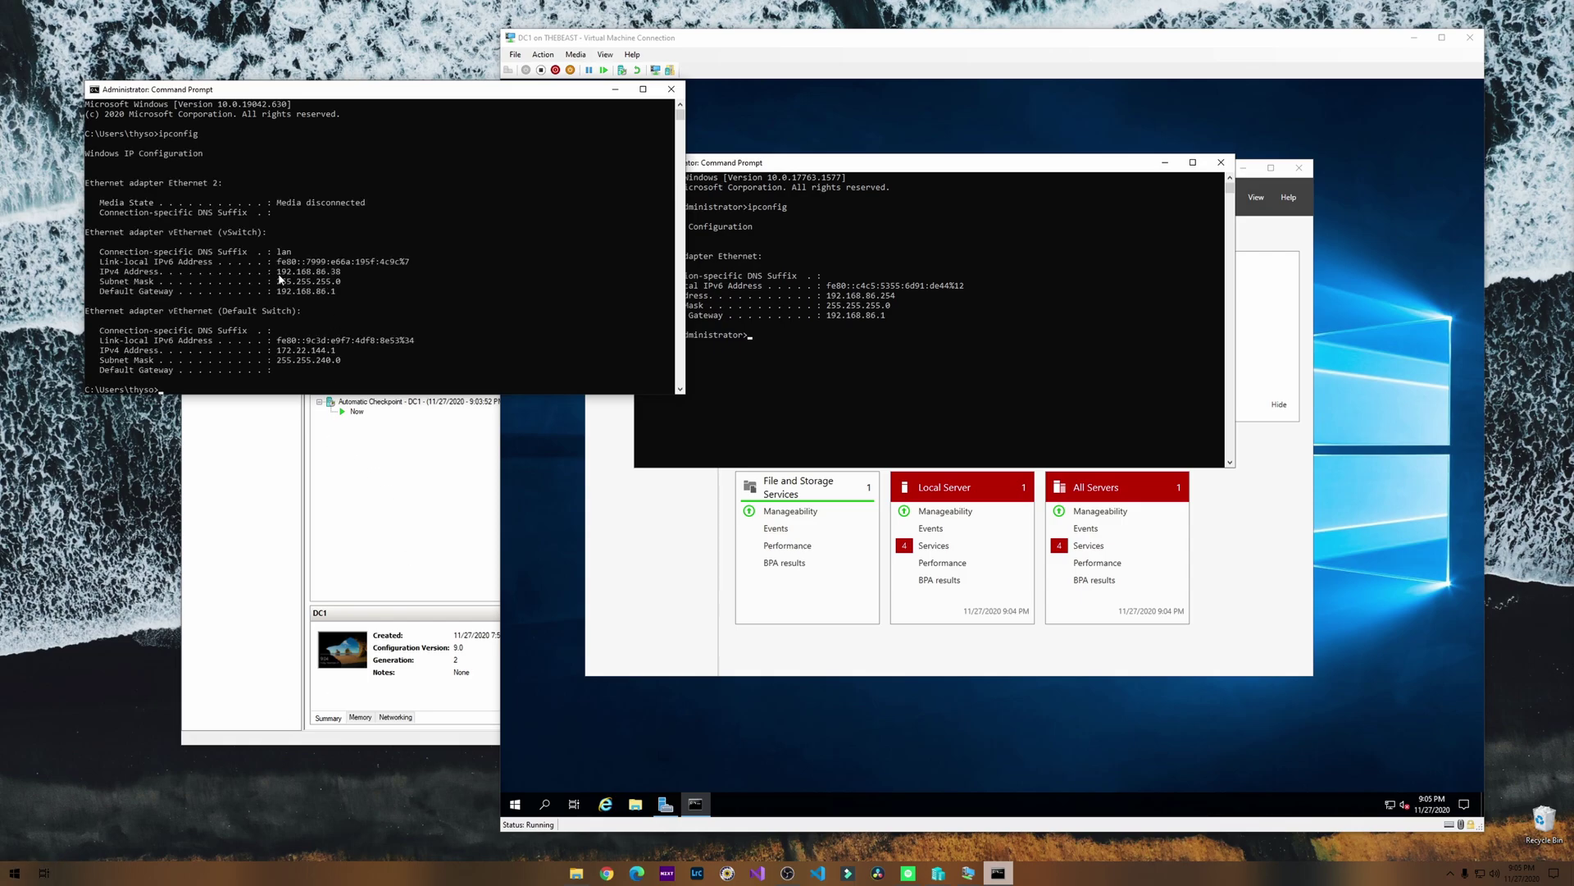
# Copy the host's IPv4 address, then ping 192.168.86.254 and see requests time out.
pyautogui.moveTo(277, 272); pyautogui.dragTo(343, 278)
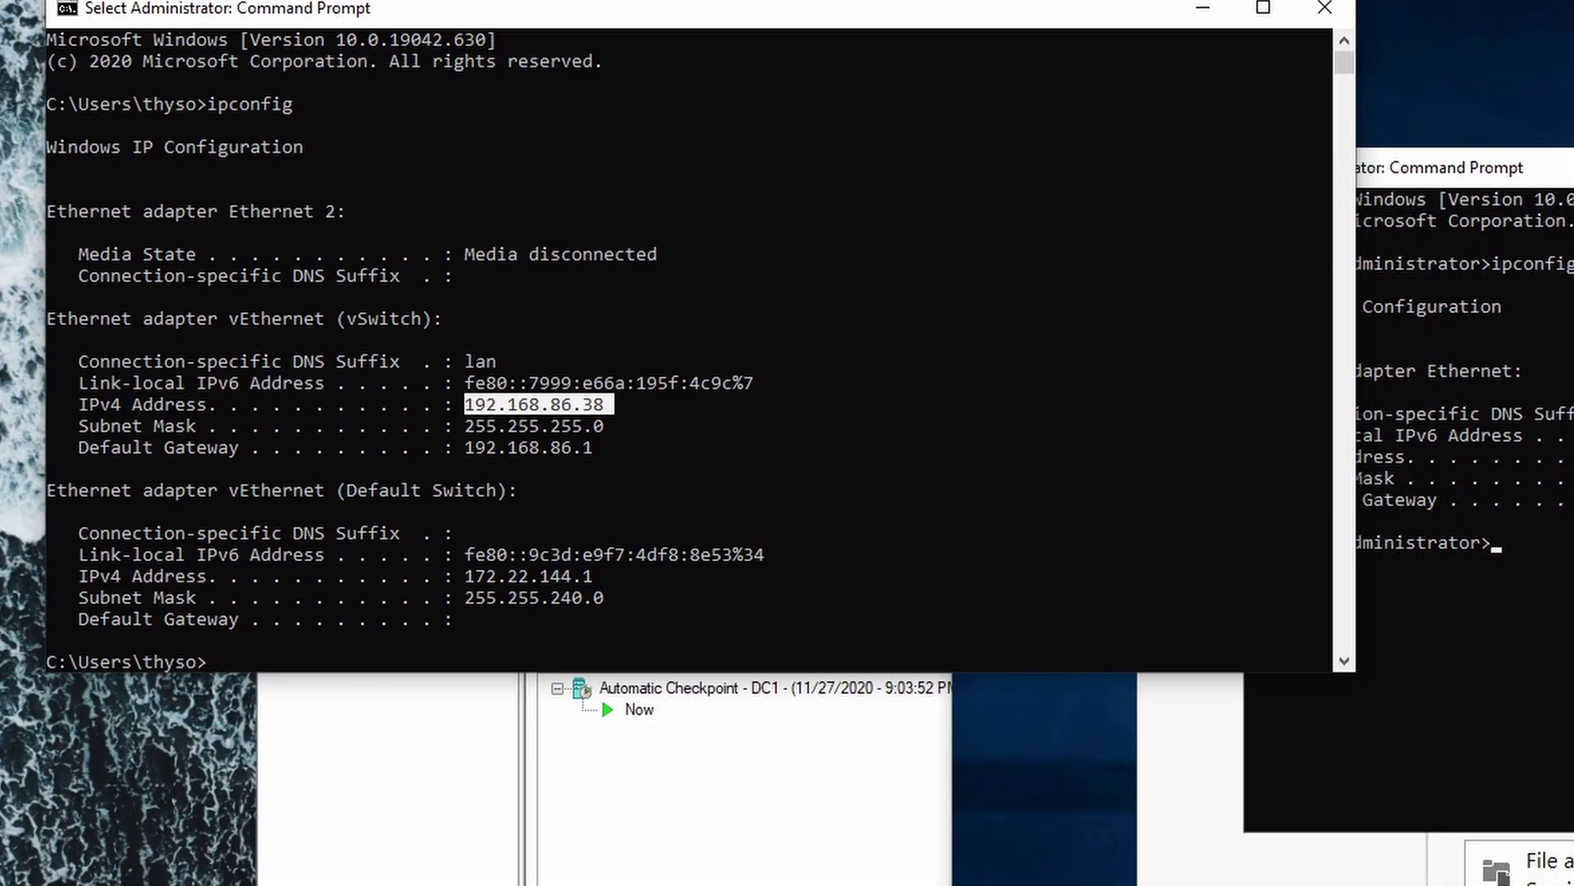
pyautogui.hotkey('ctrl', 'c')
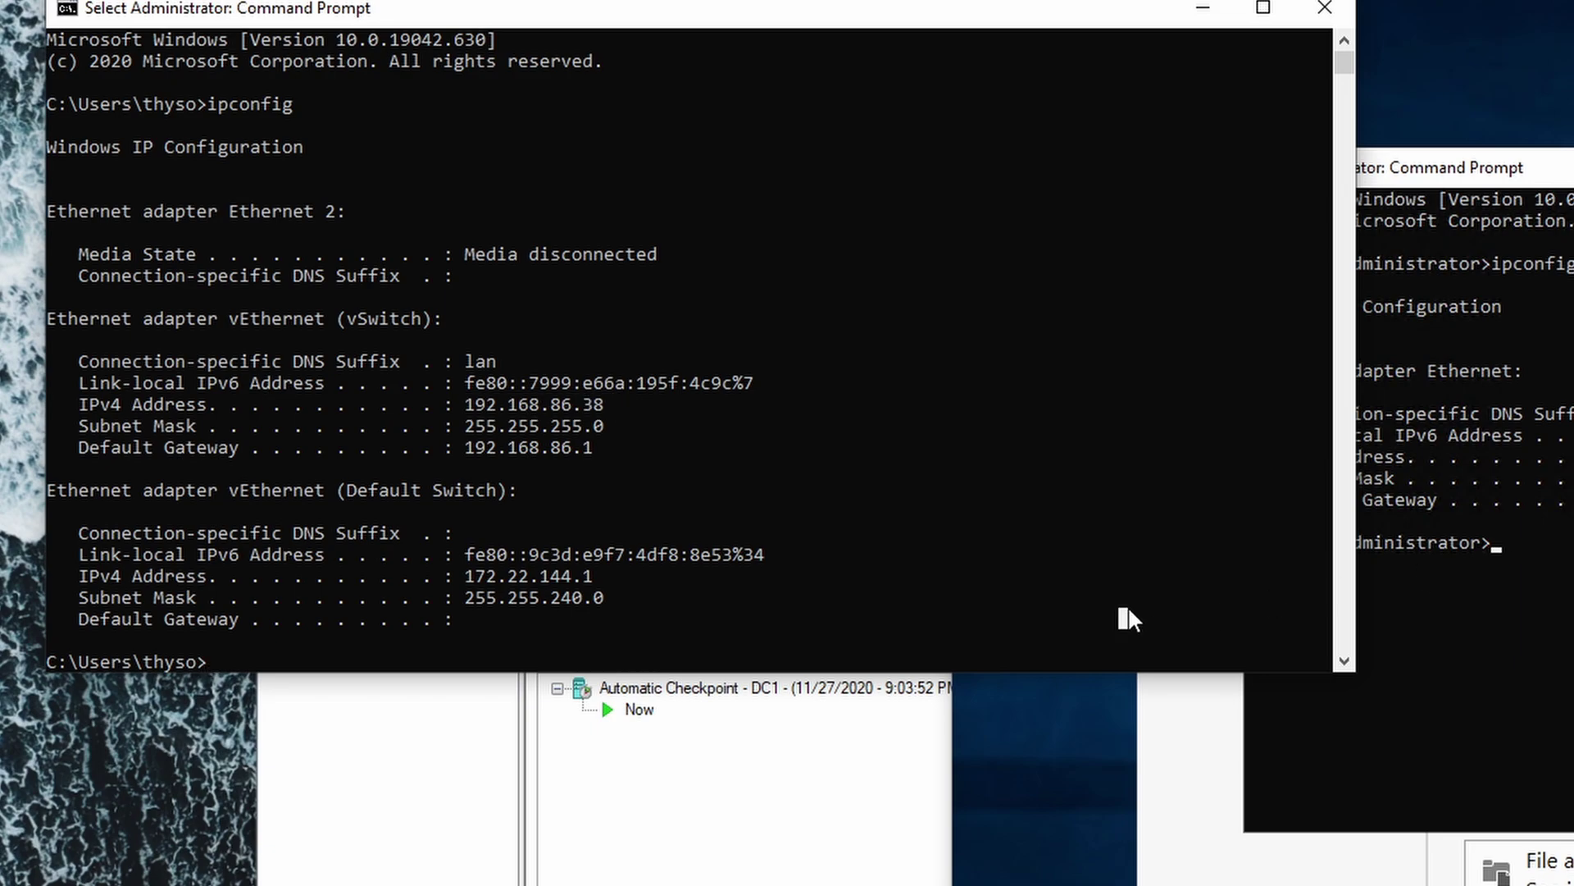
pyautogui.write('ping 19')
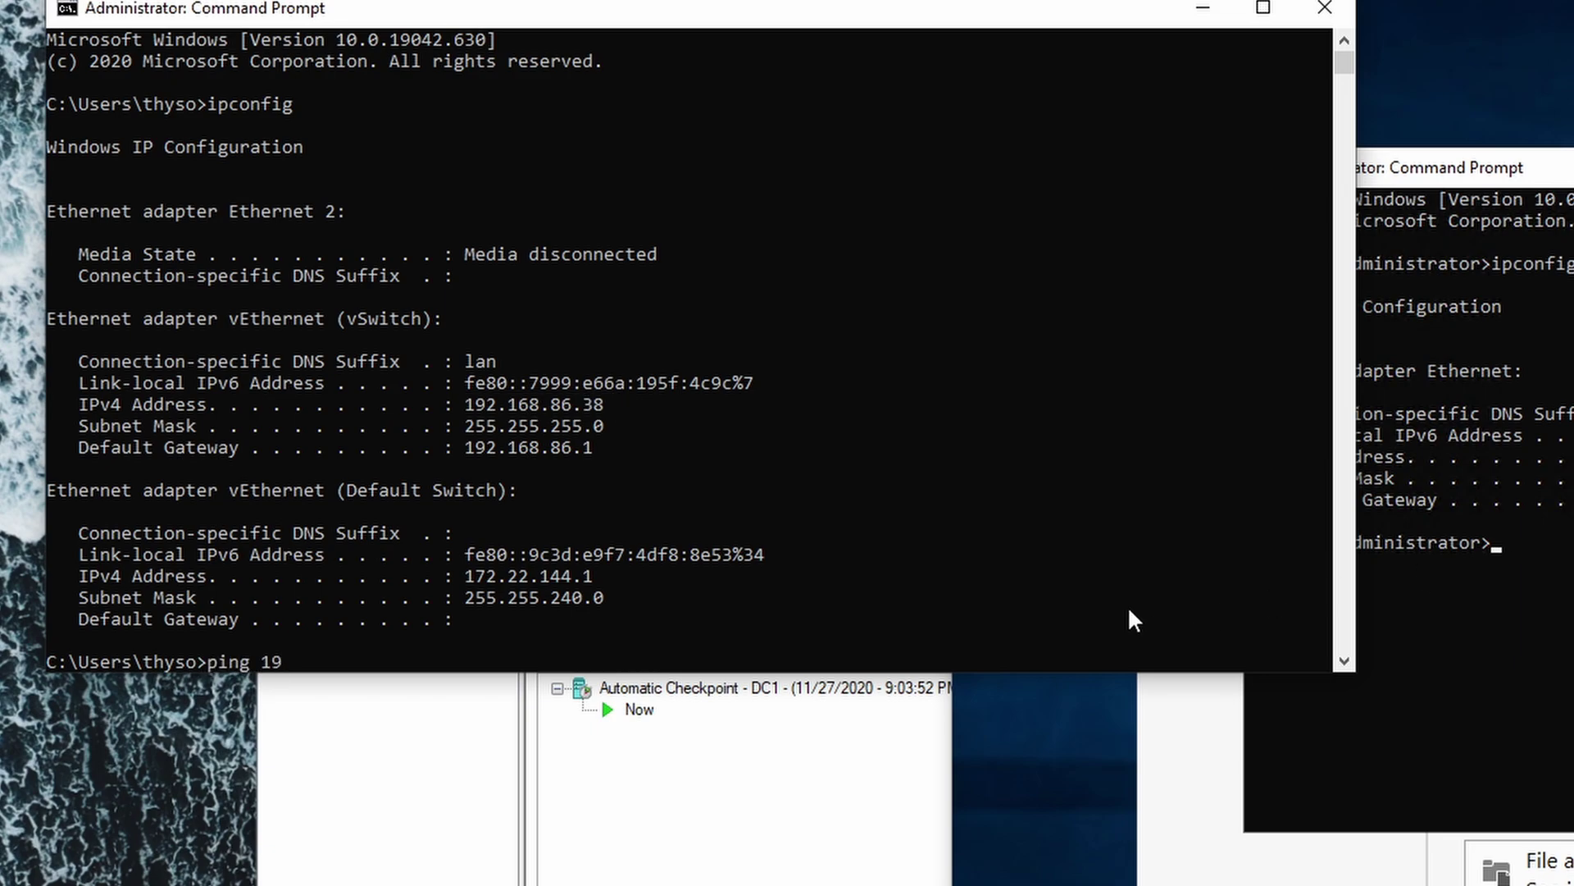
pyautogui.write('2.168.86.254')
pyautogui.press('Return')
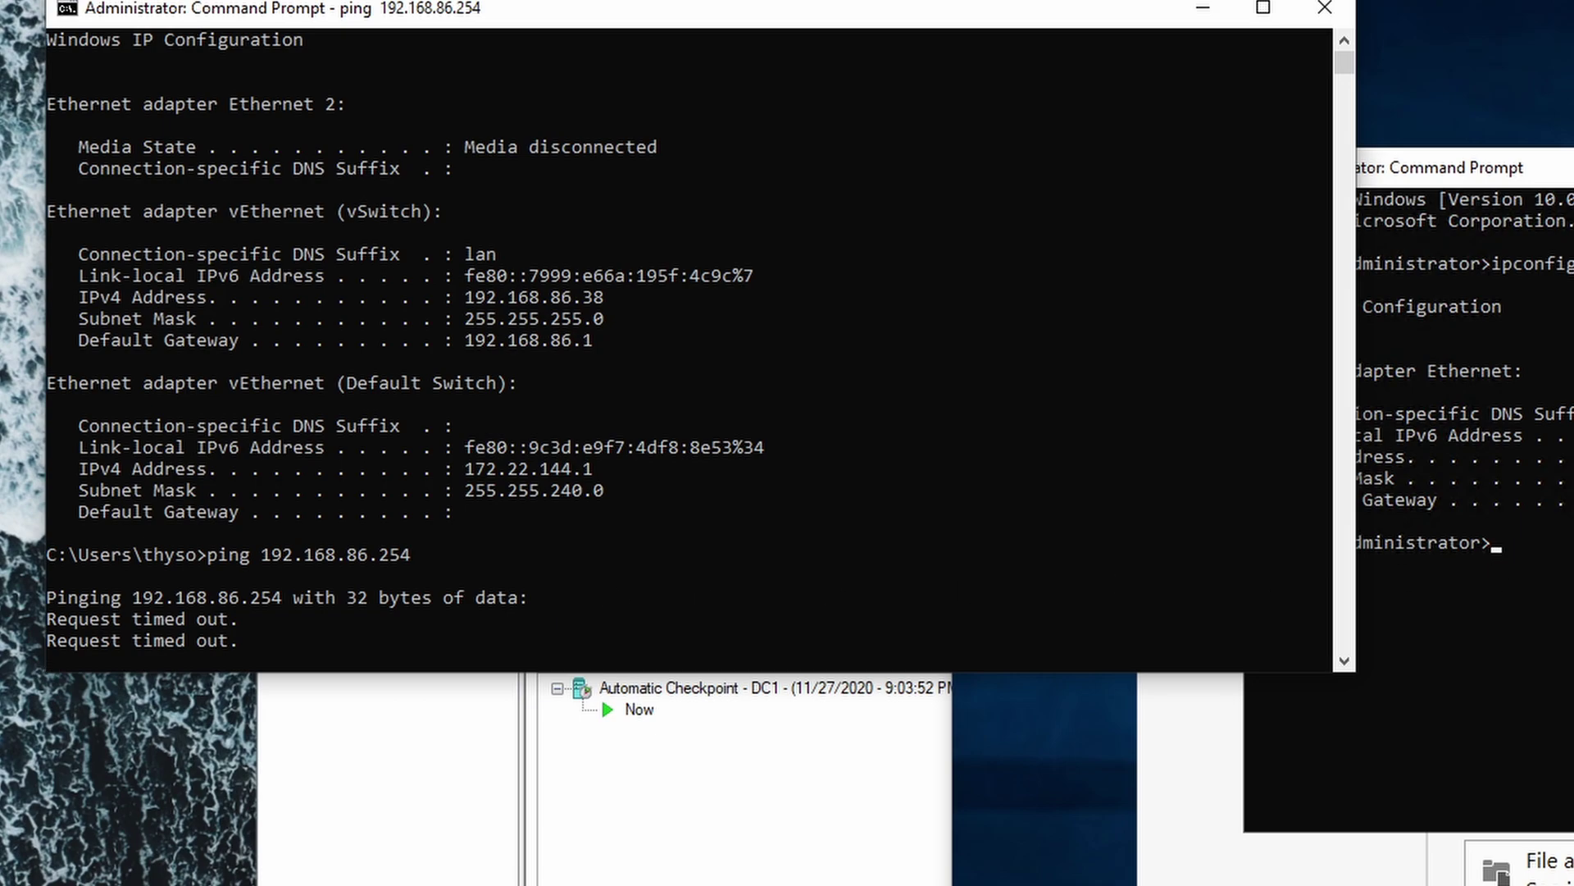
# Open Windows Defender Firewall on DC1 by searching 'windows def', then reposition and enlarge its window.
pyautogui.click(1394, 623)
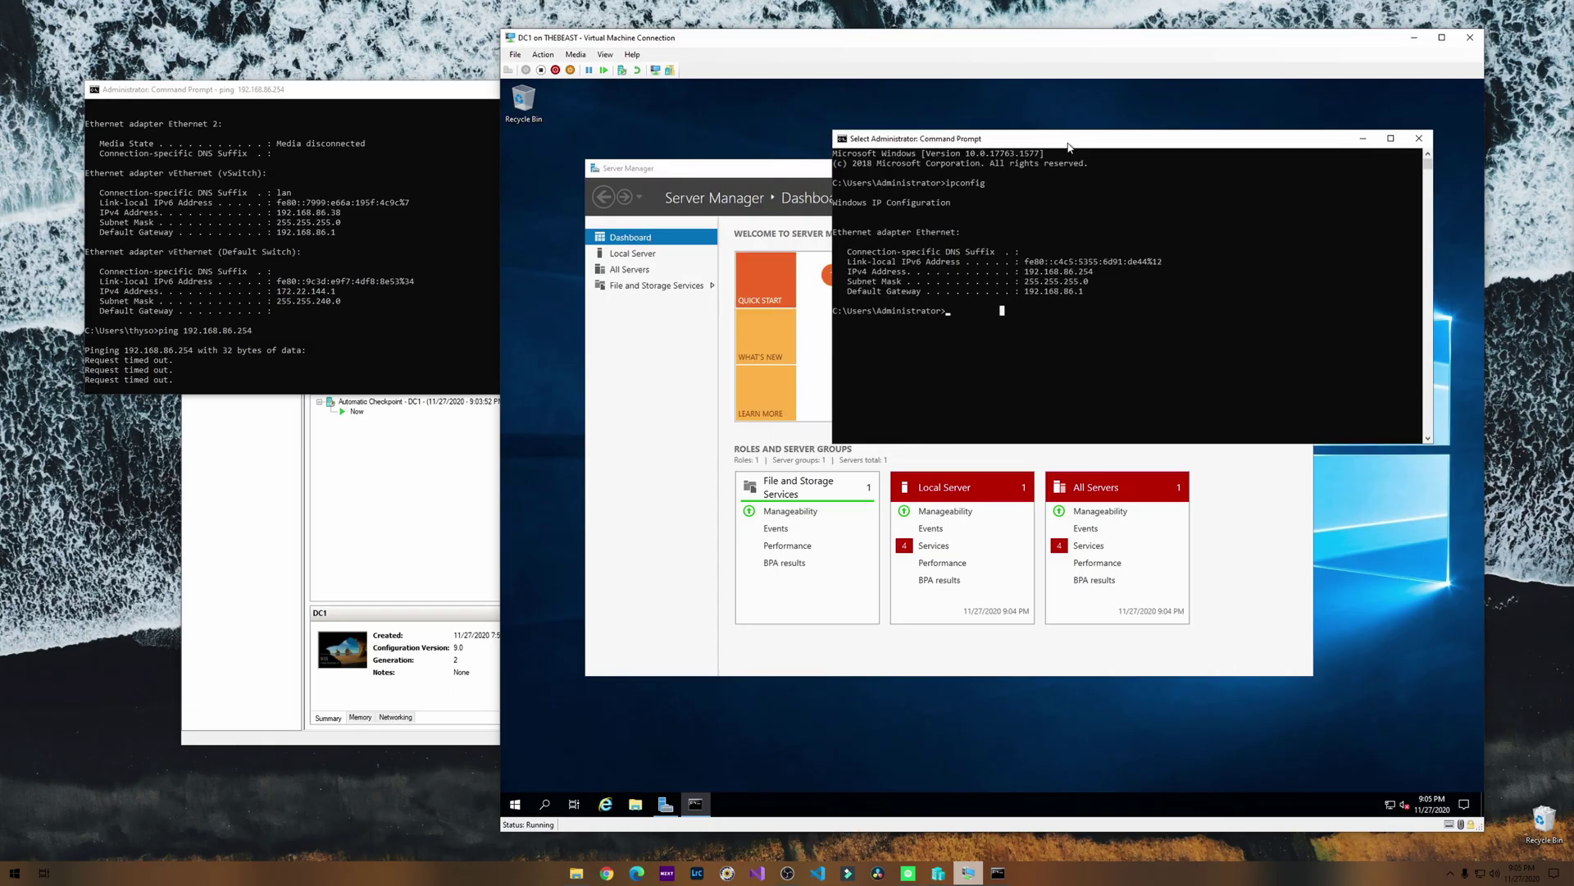
pyautogui.click(516, 804)
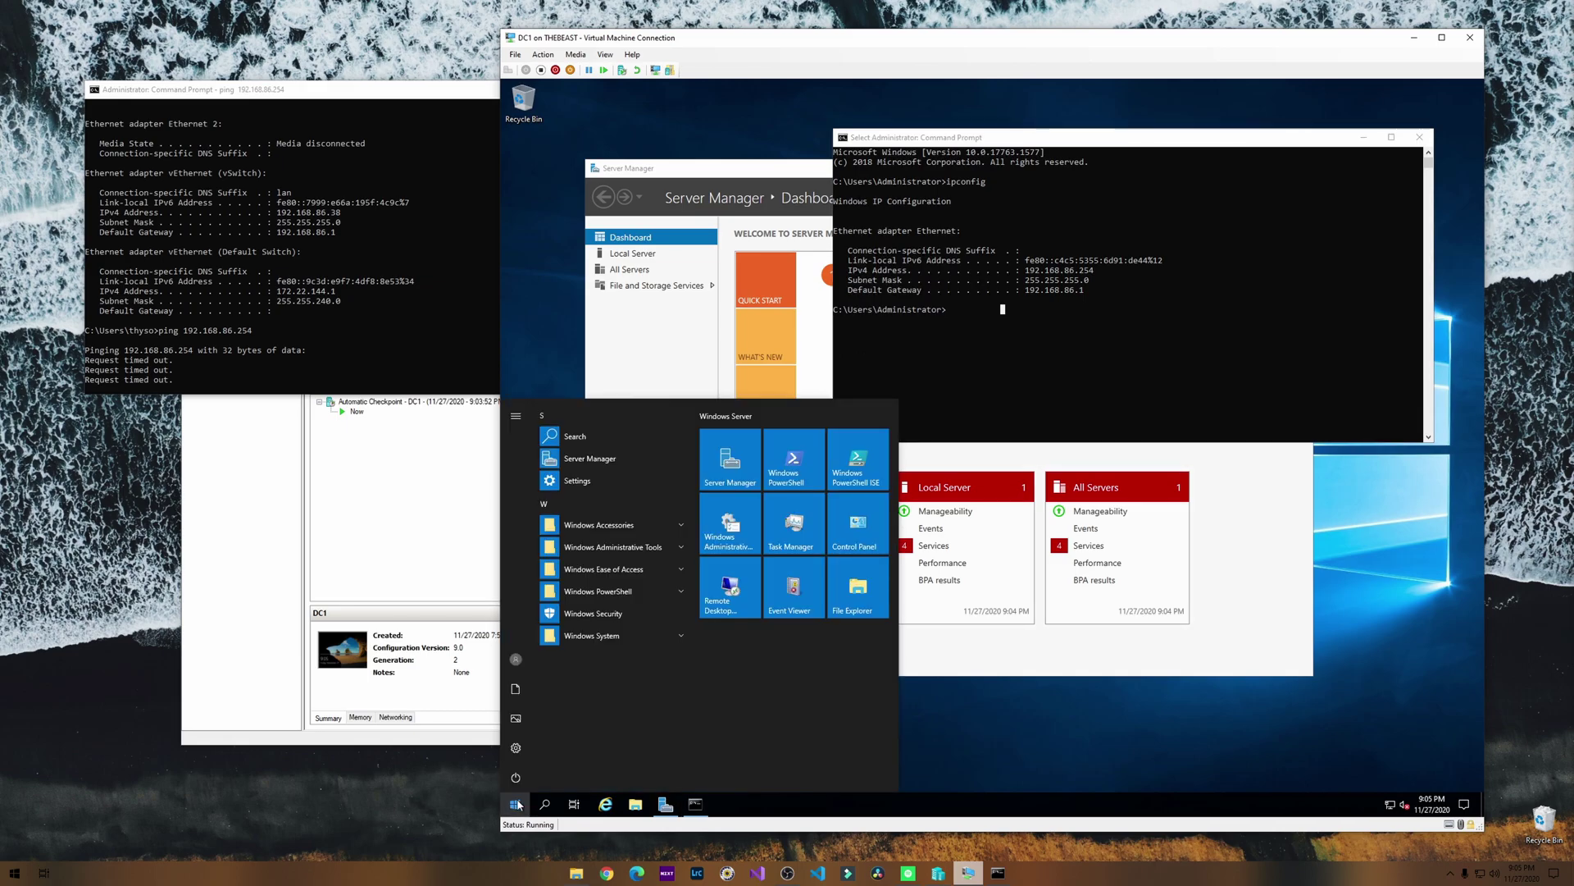
pyautogui.write('windows def')
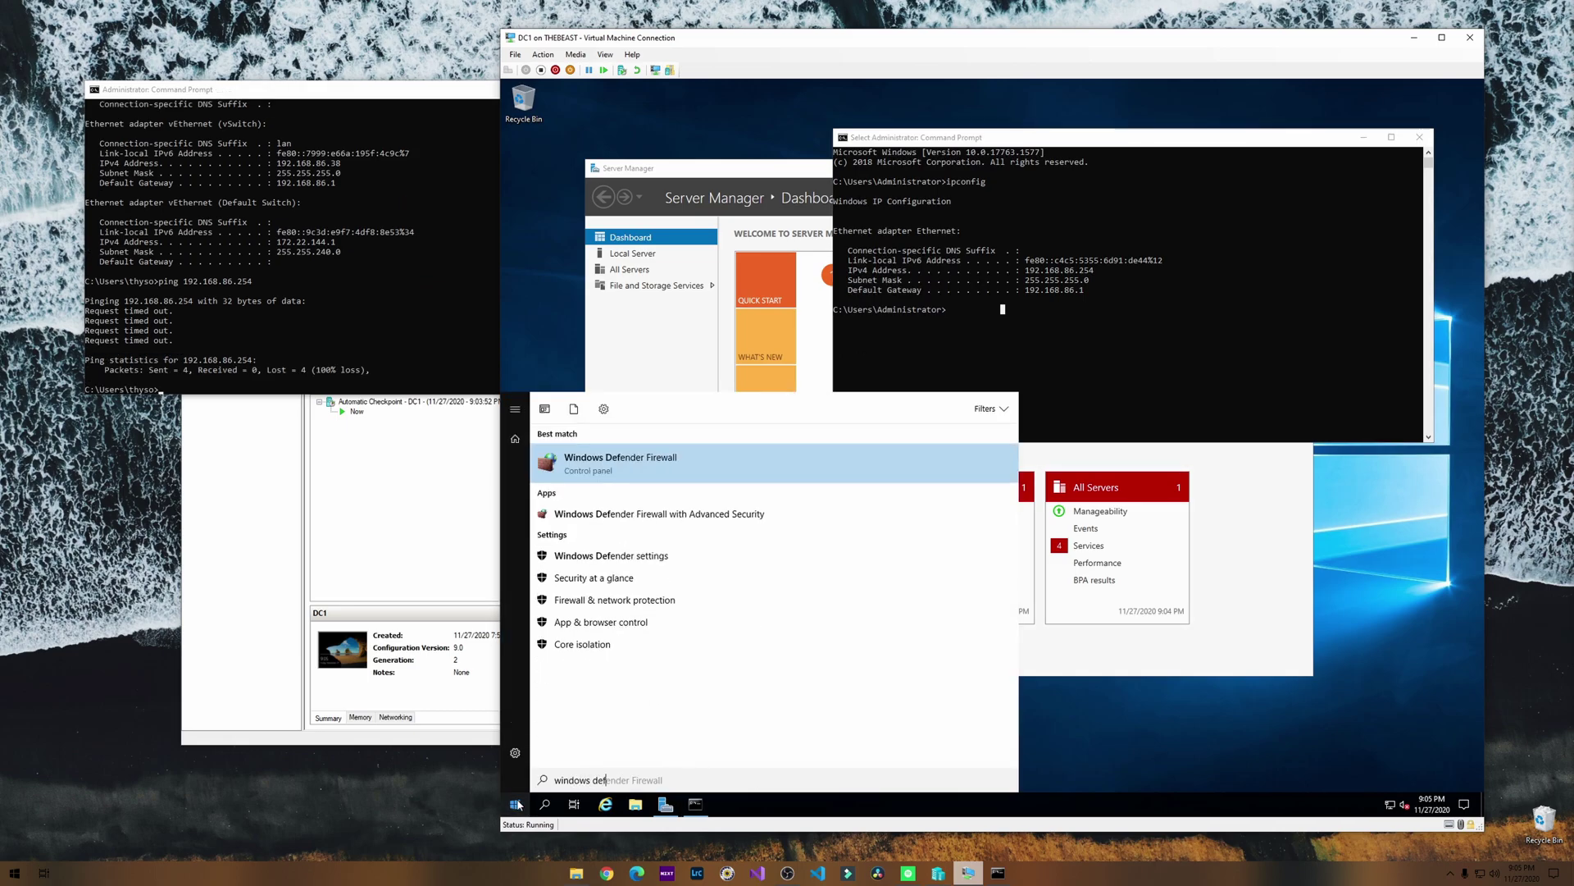
pyautogui.press('Return')
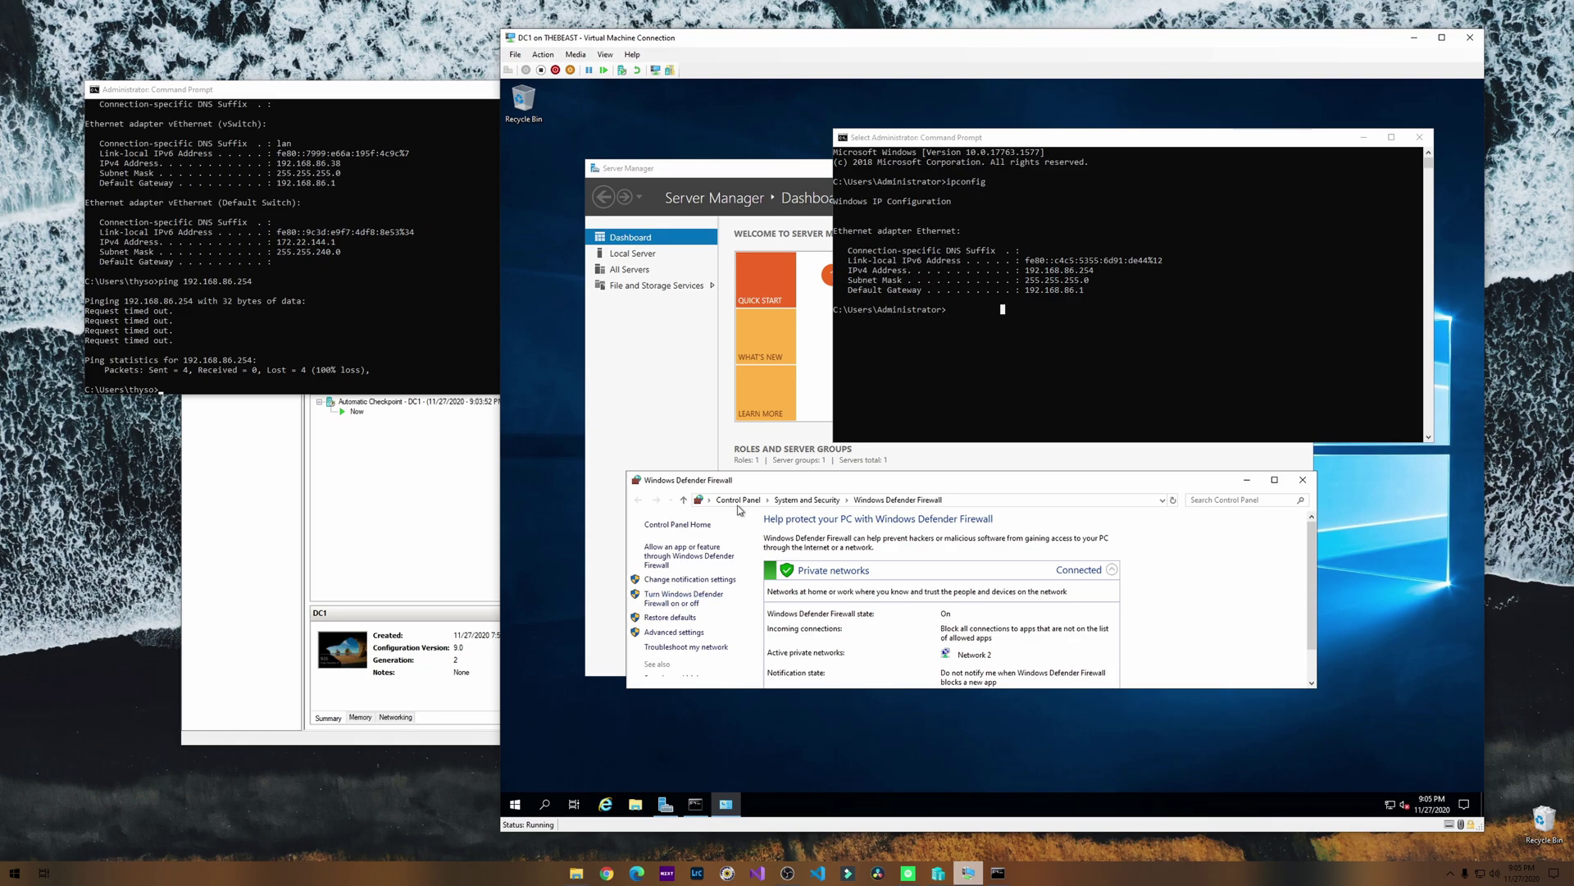
pyautogui.moveTo(841, 636); pyautogui.dragTo(720, 212)
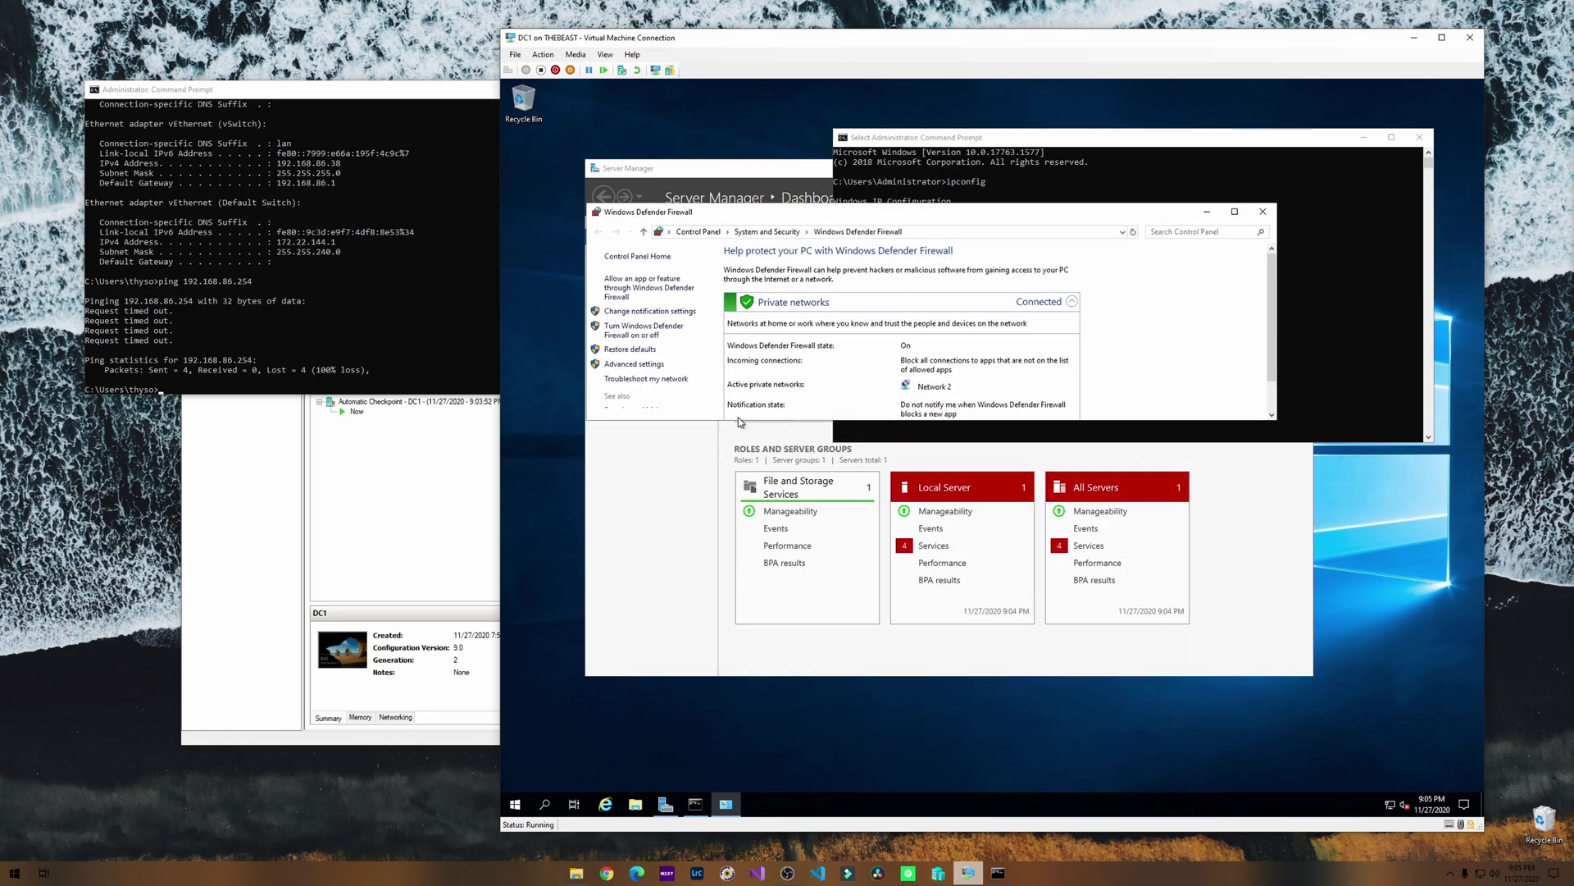
pyautogui.moveTo(742, 421); pyautogui.dragTo(695, 718)
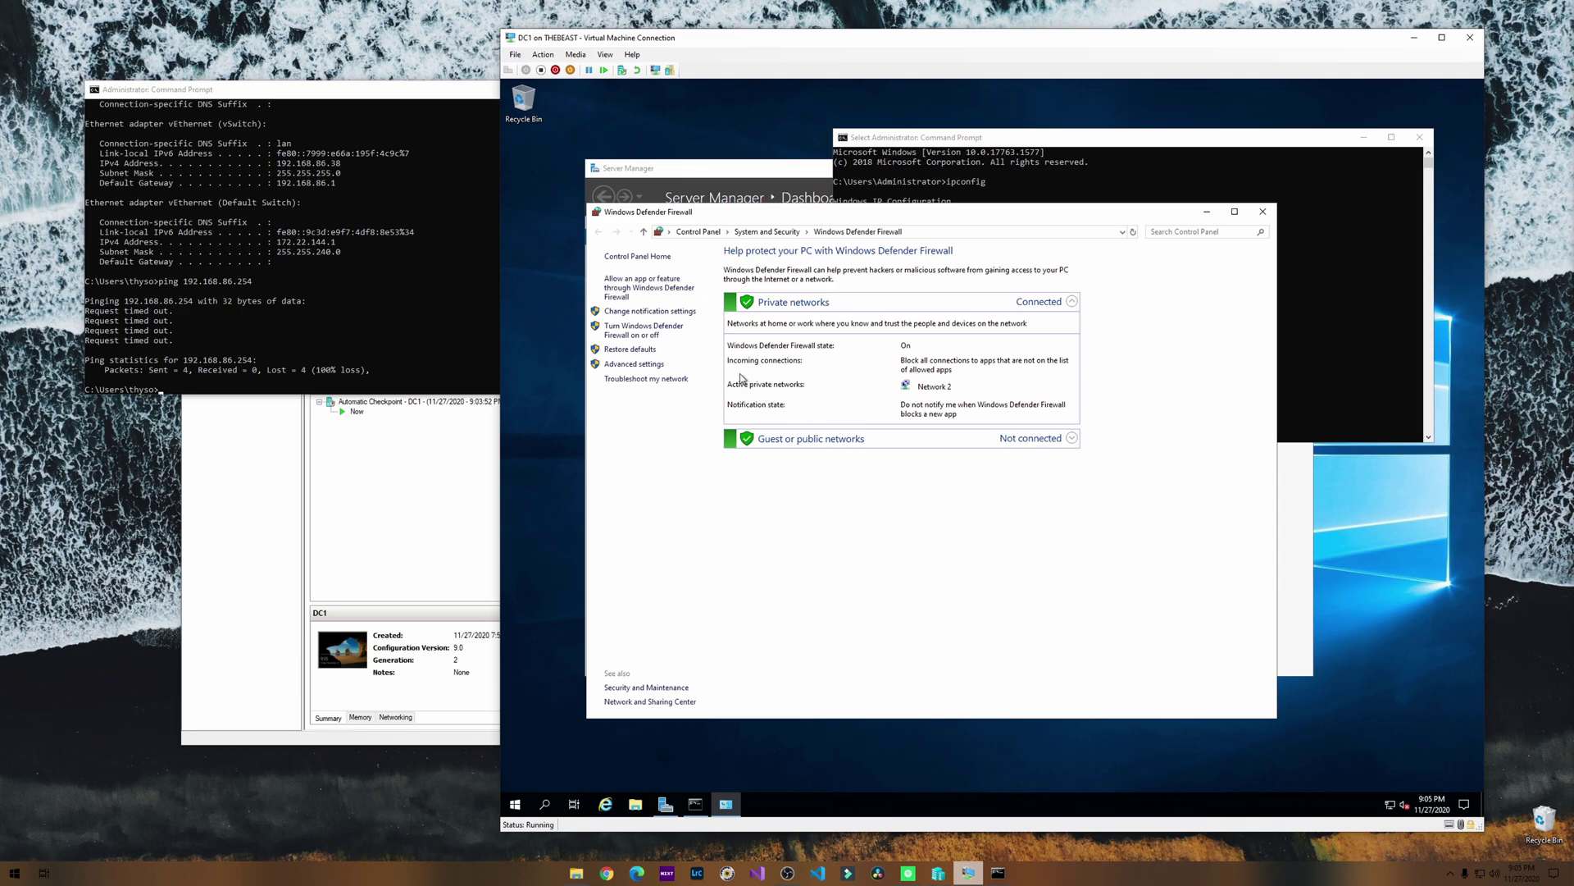
# Open Advanced settings, show Inbound Rules maximized, and widen the Name column.
pyautogui.click(648, 366)
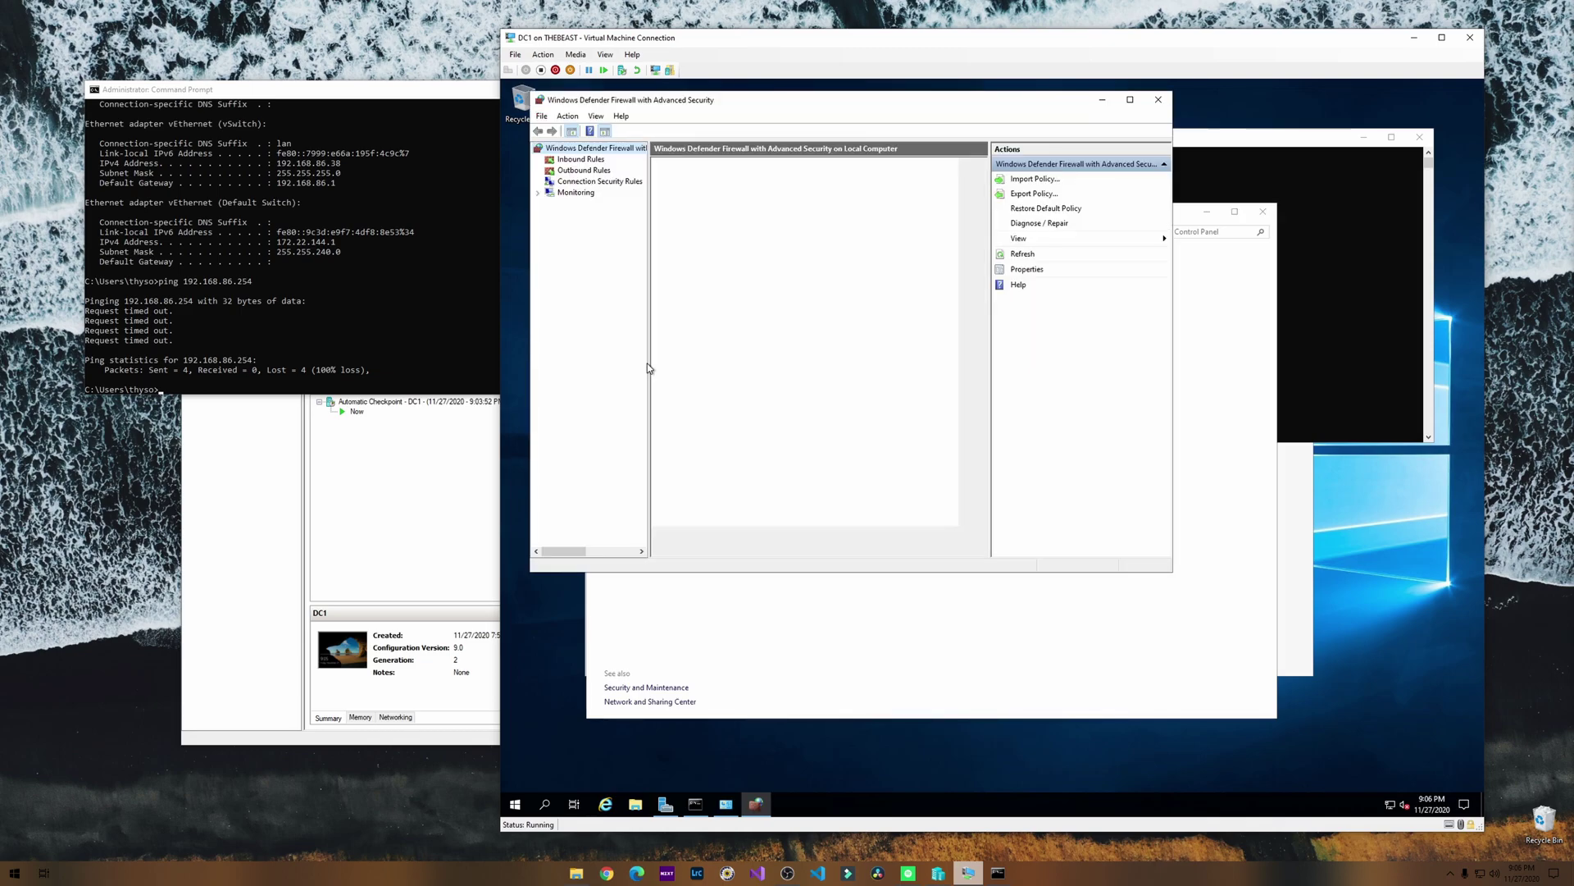
pyautogui.click(588, 160)
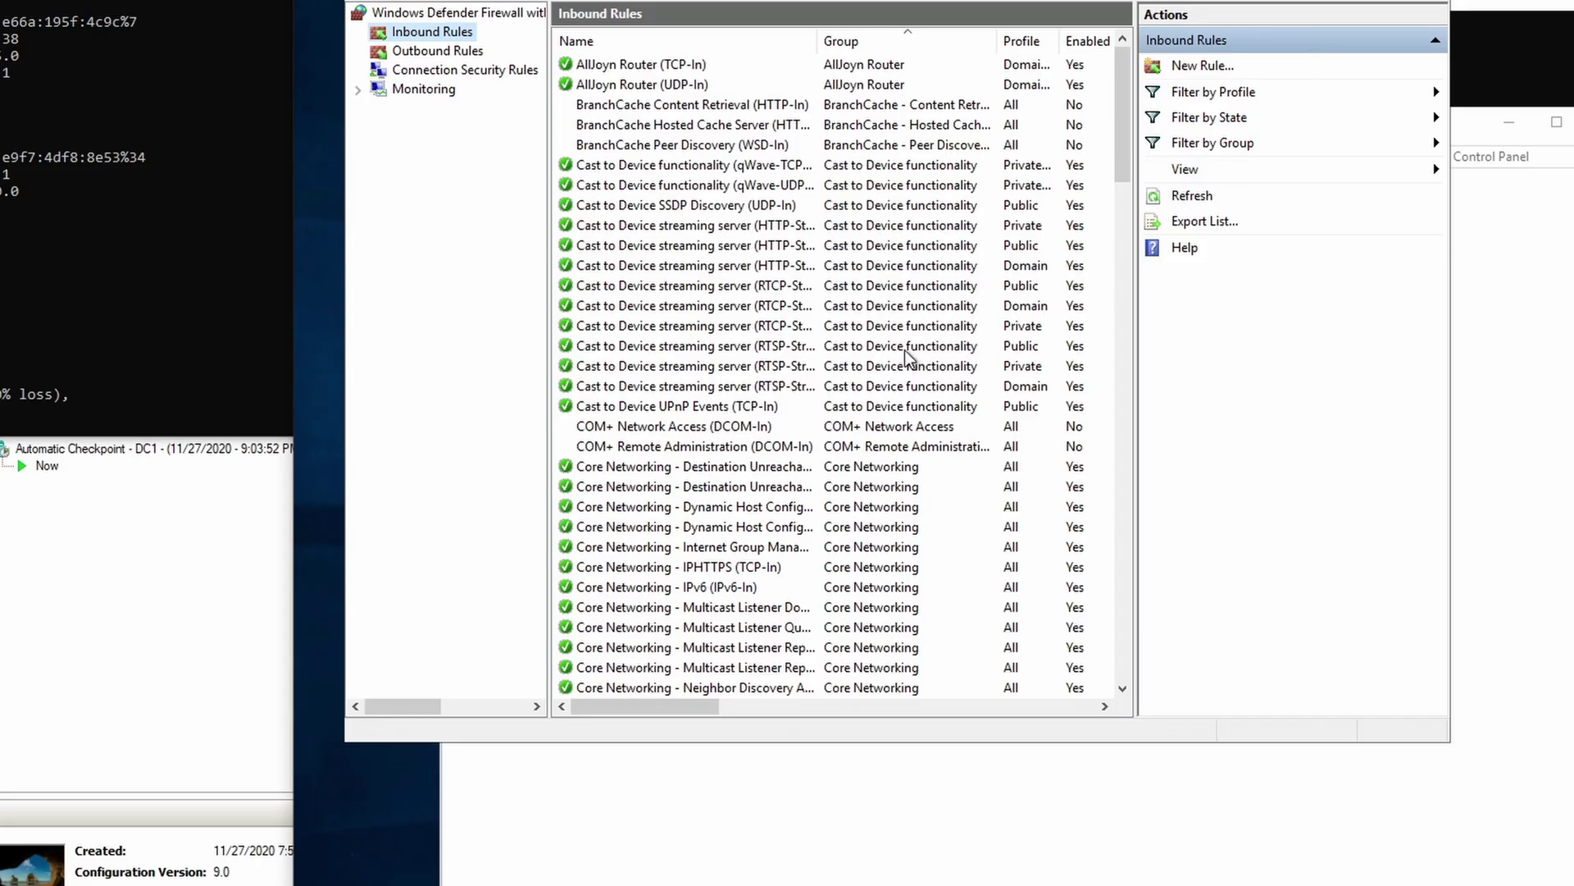
pyautogui.press('super+Up')
pyautogui.click(750, 498)
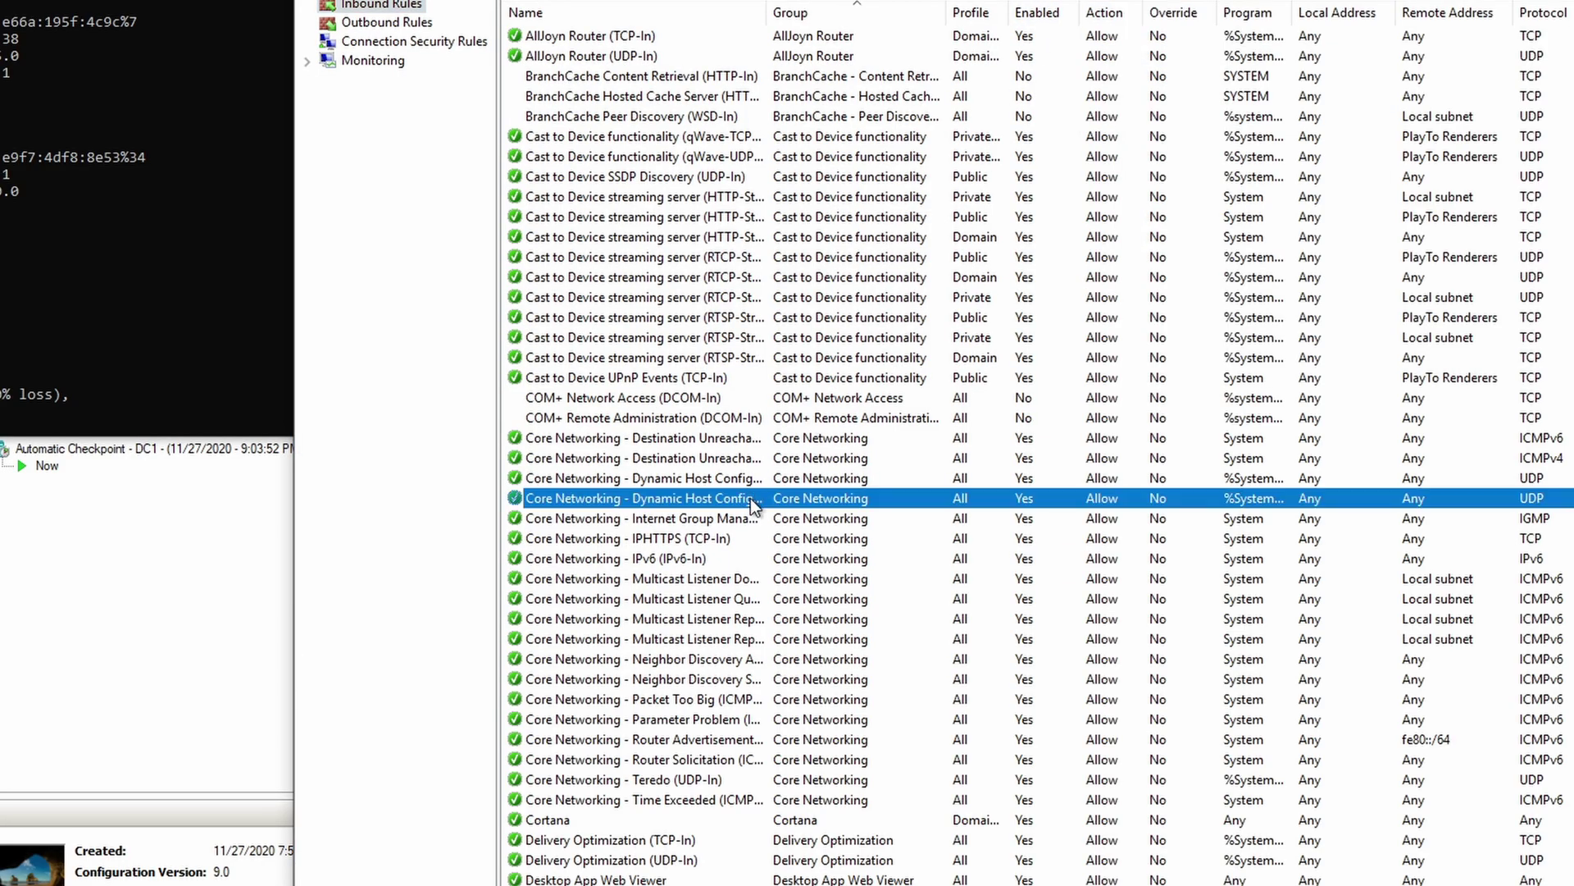
pyautogui.scroll(-3, 752, 551)
pyautogui.scroll(-4, 750, 551)
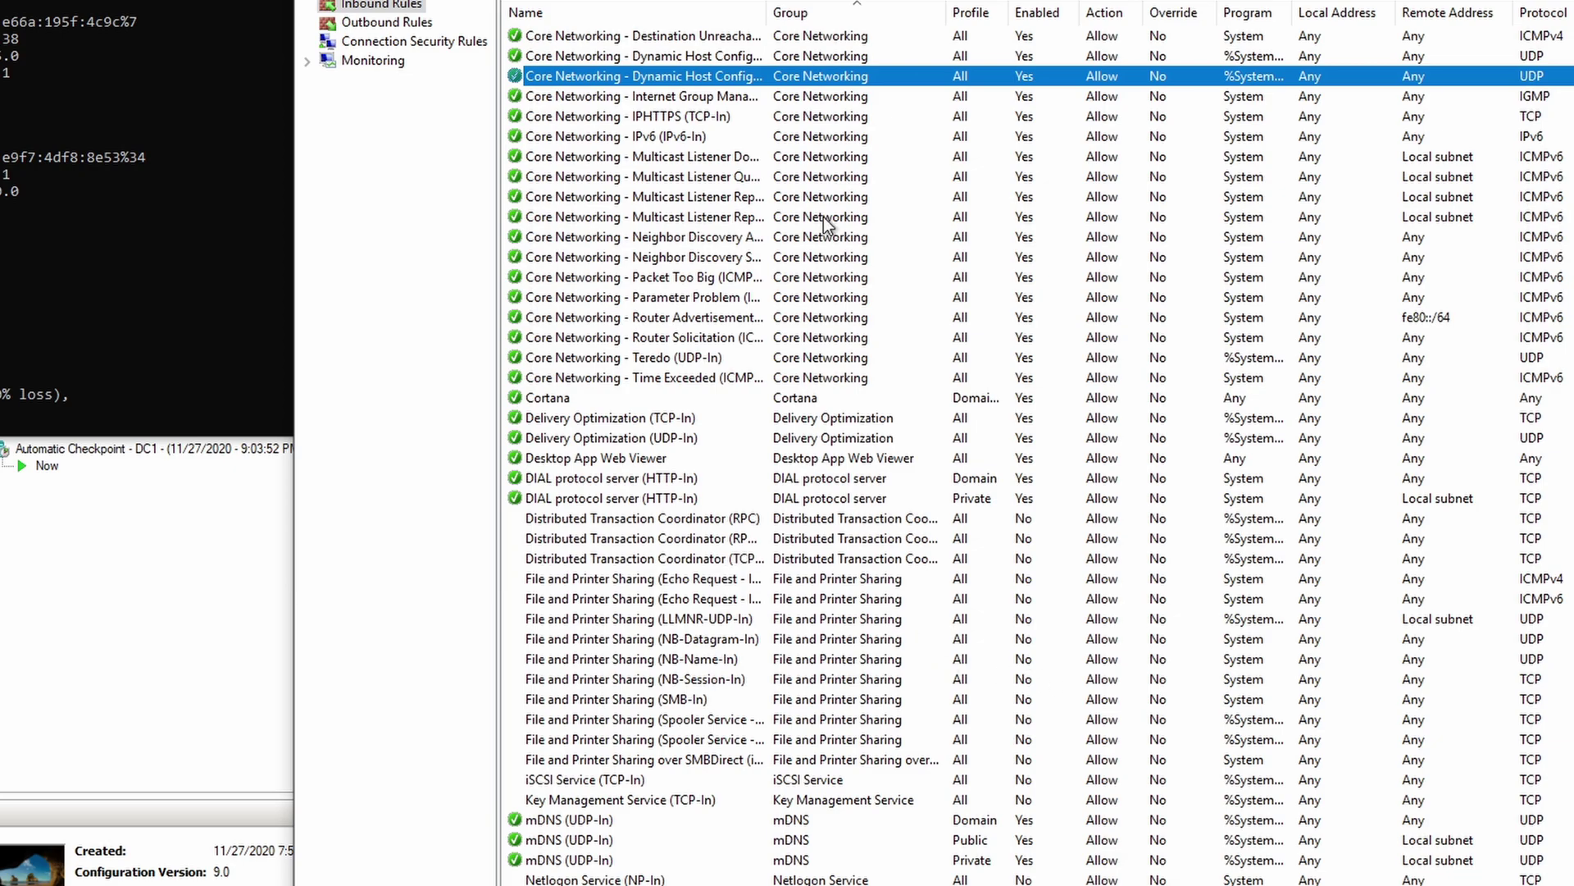
pyautogui.moveTo(766, 12); pyautogui.dragTo(949, 17)
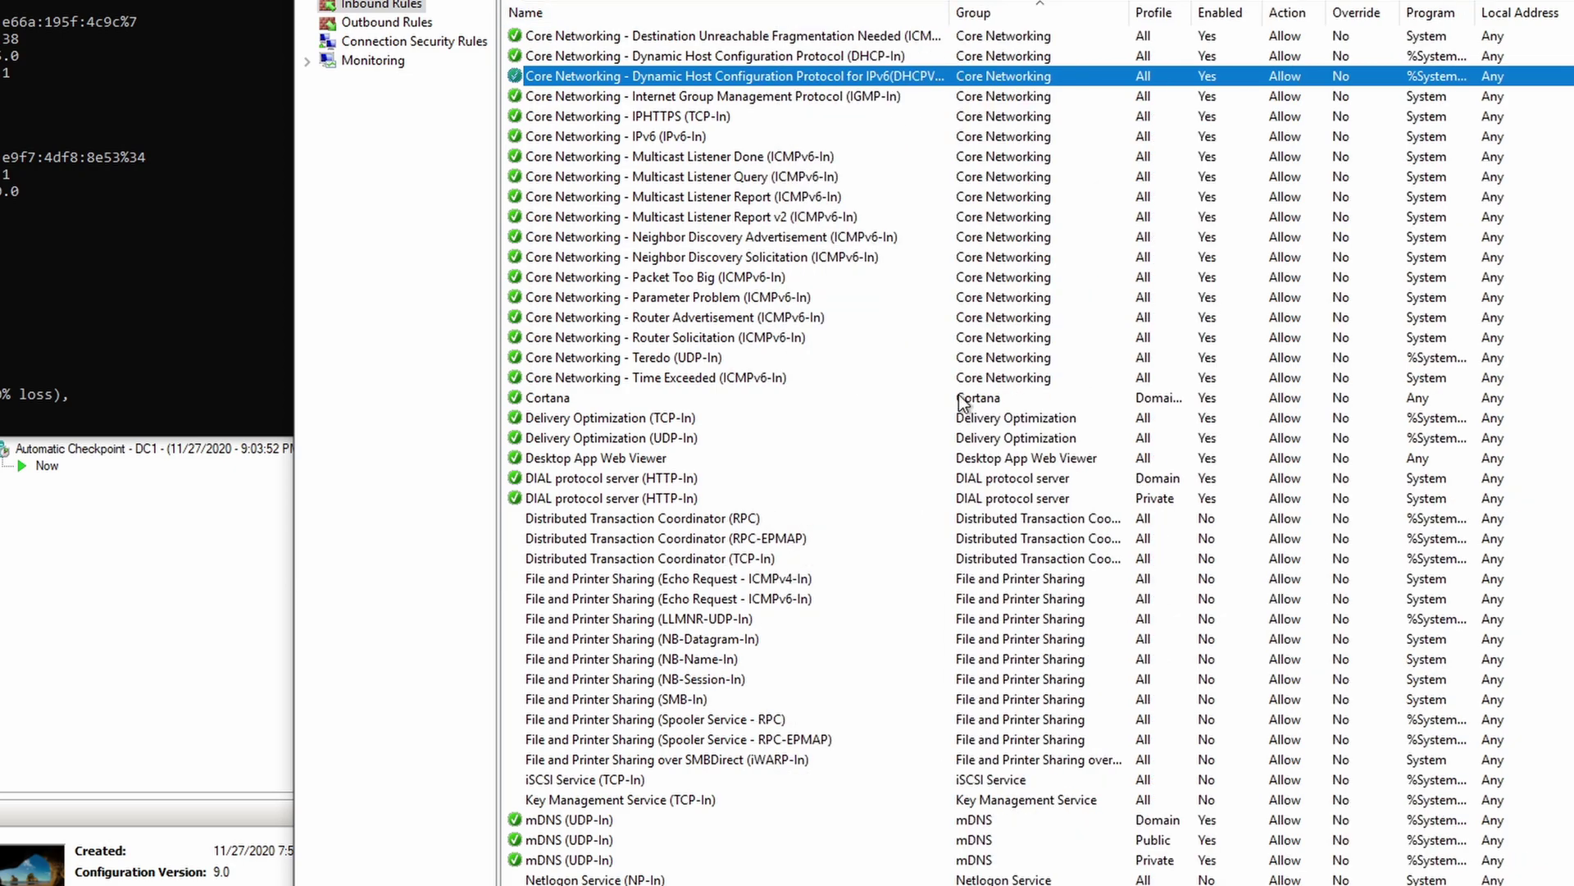
# Enable the File and Printer Sharing (Echo Request - ICMPv4-In) rule and close the window.
pyautogui.click(639, 579)
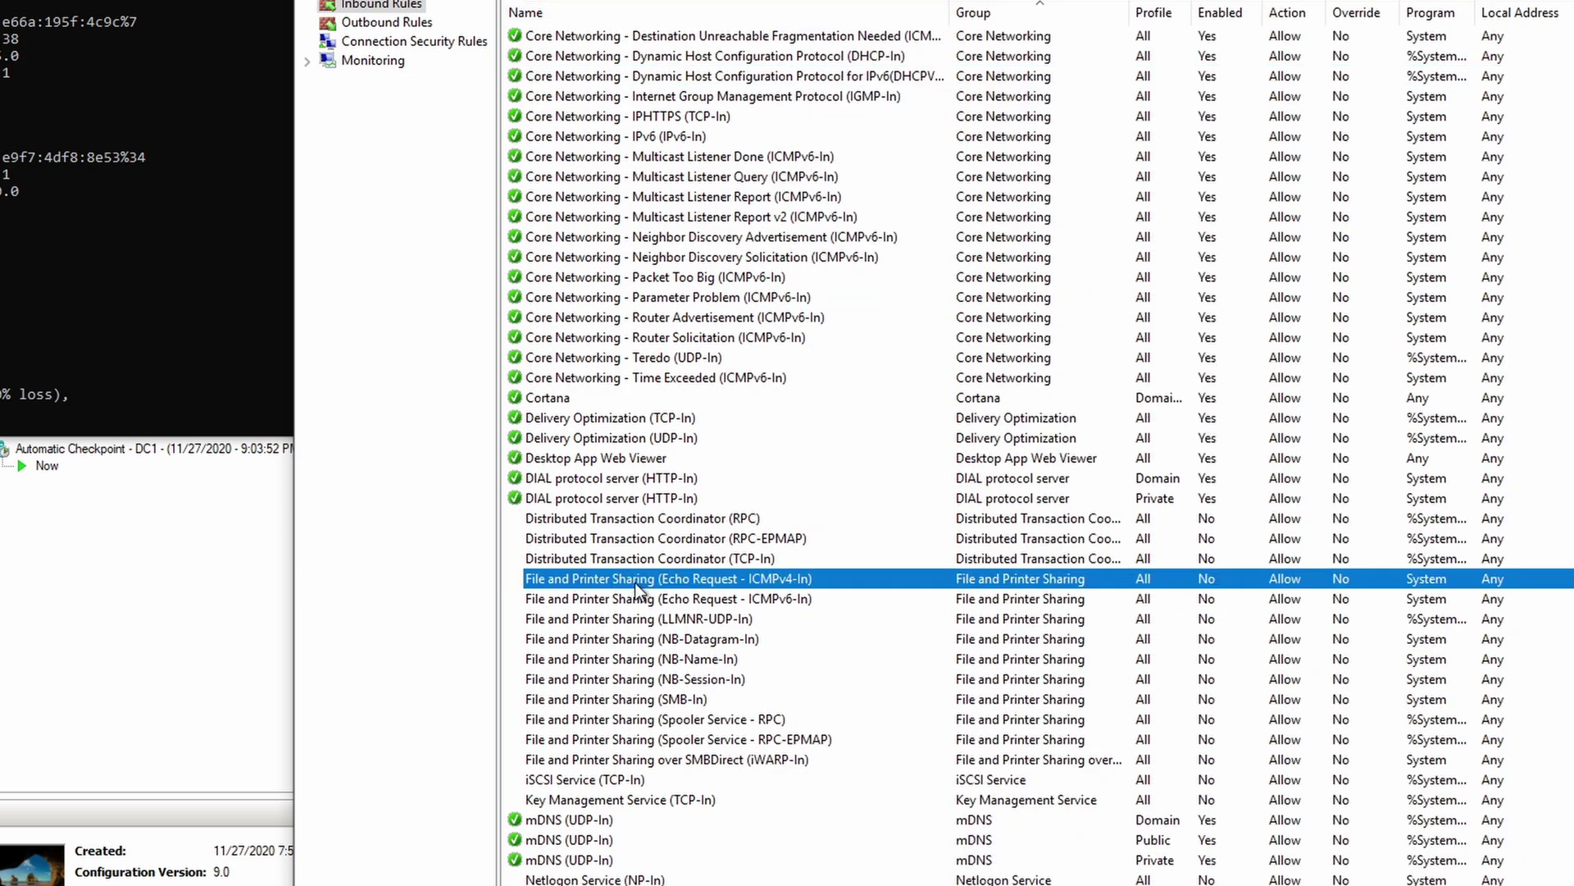
pyautogui.rightClick(770, 577)
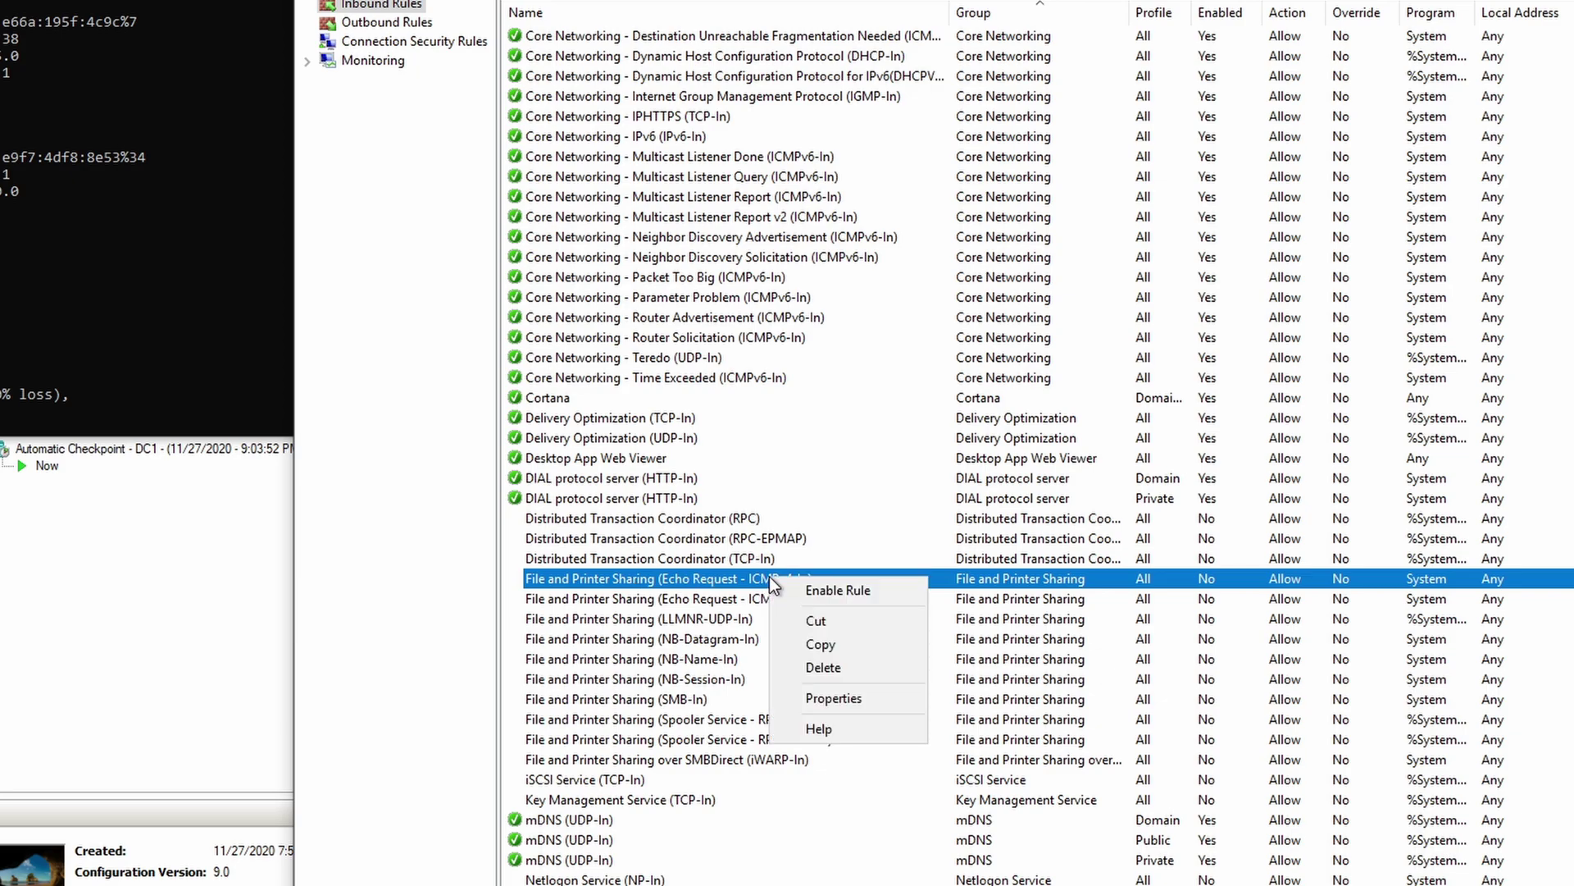
pyautogui.click(792, 592)
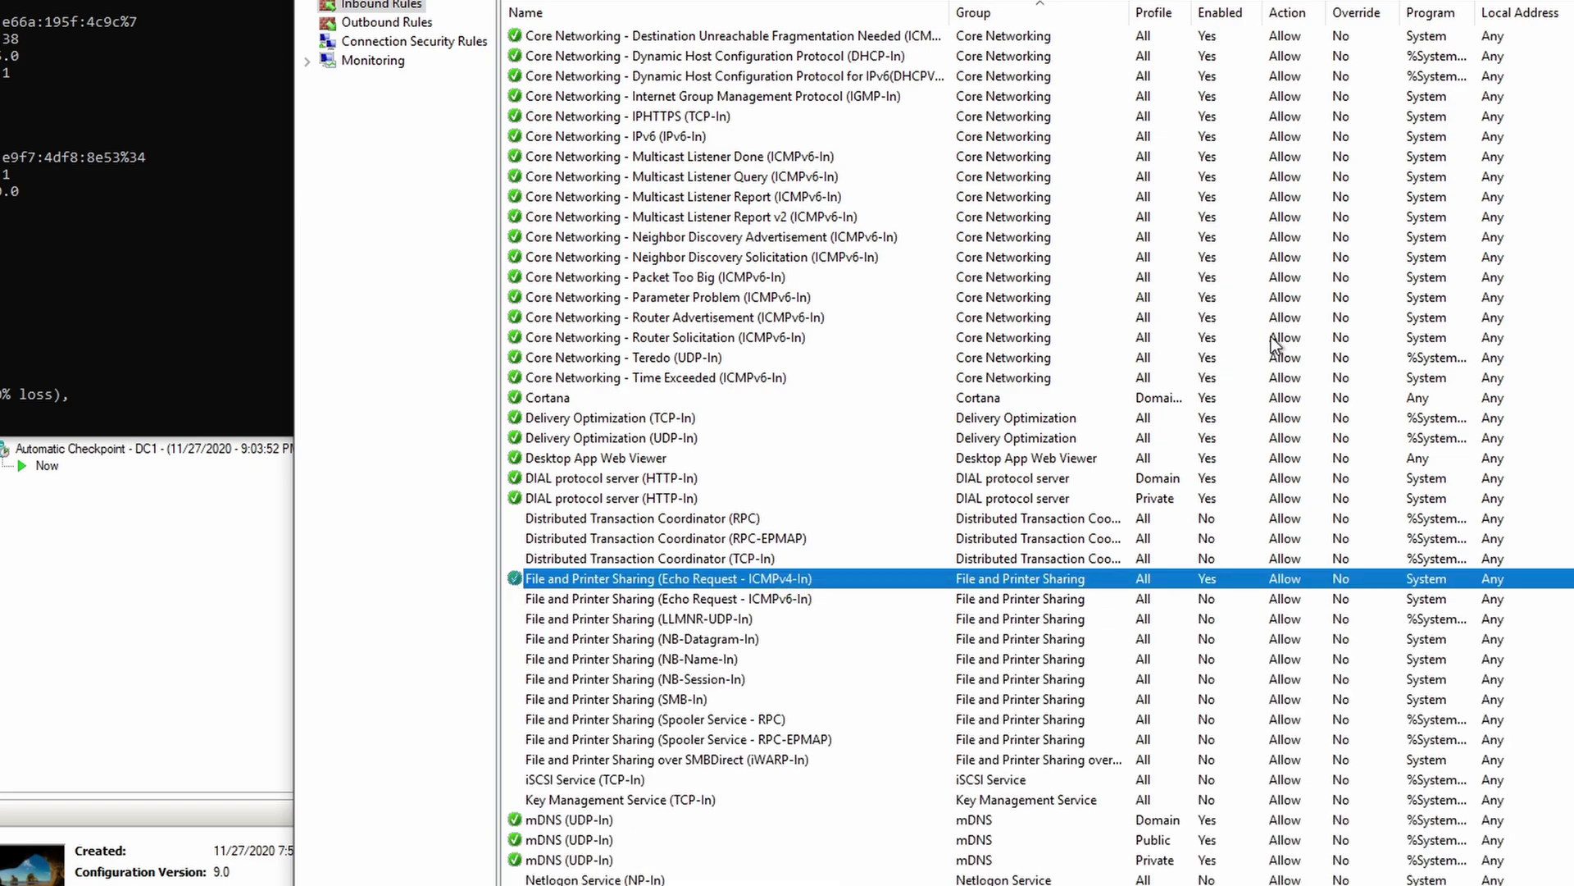
pyautogui.hotkey('alt', 'F4')
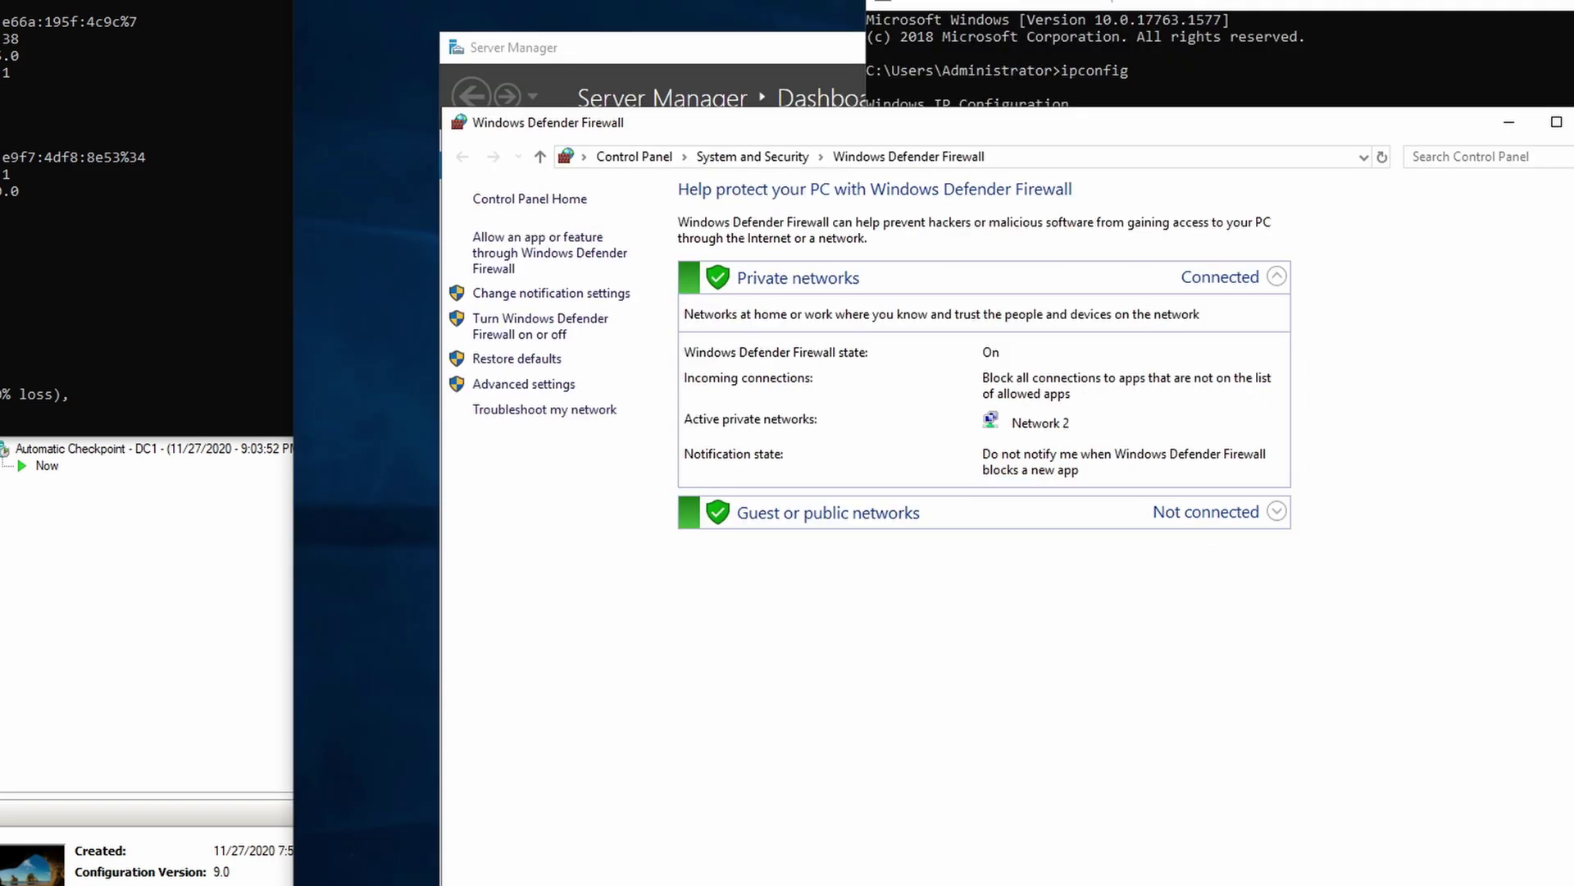
# Rerun the ping to 192.168.86.254 from the host and highlight the four replies with 0% loss.
pyautogui.click(1025, 69)
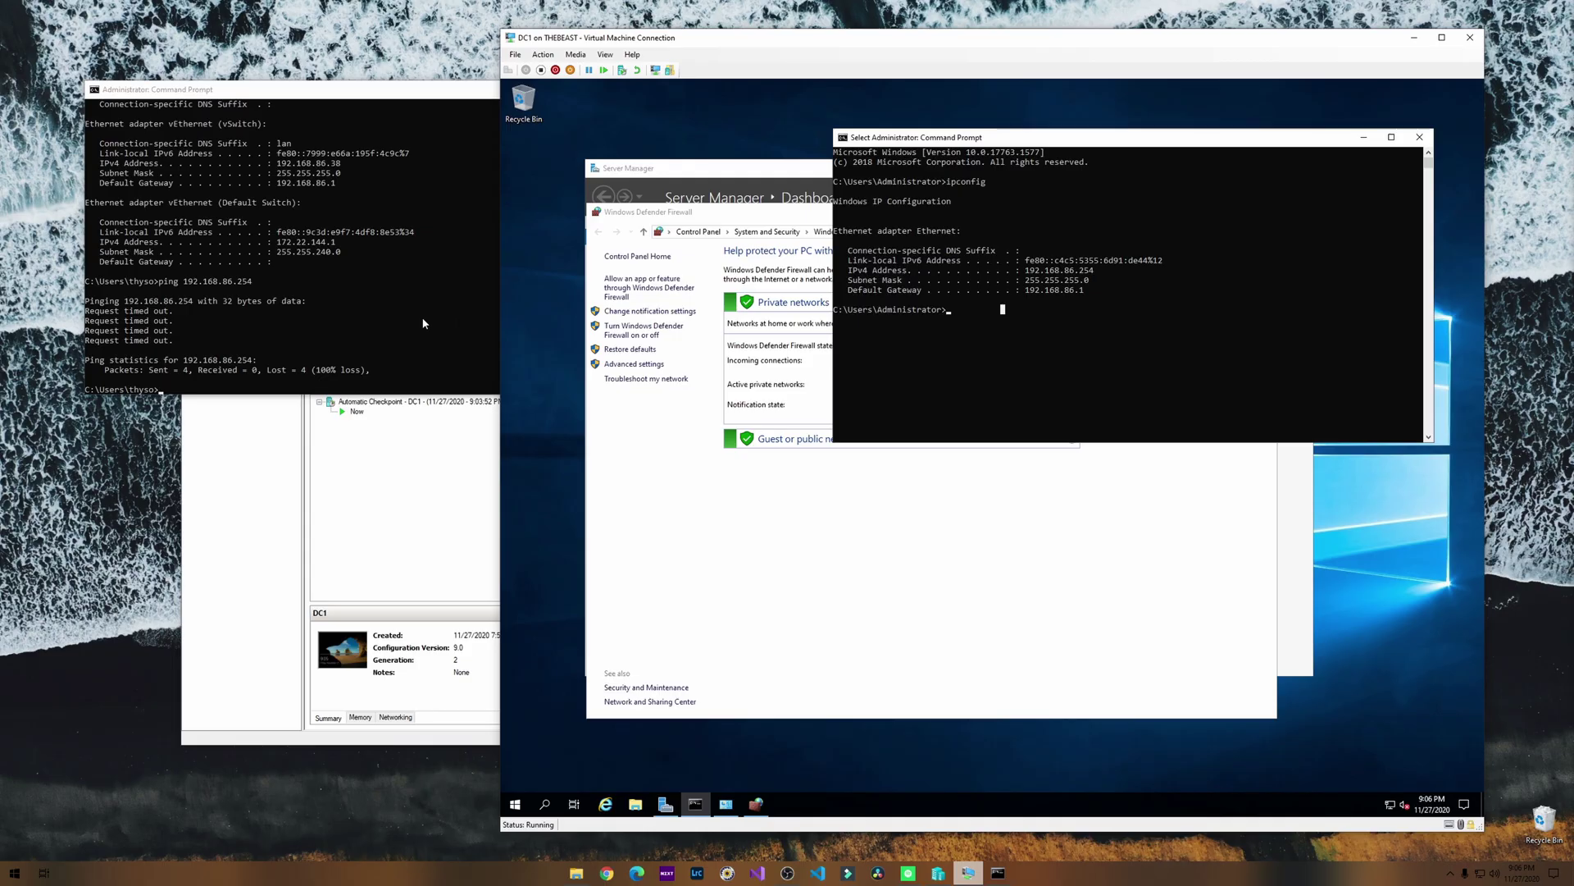
pyautogui.click(263, 289)
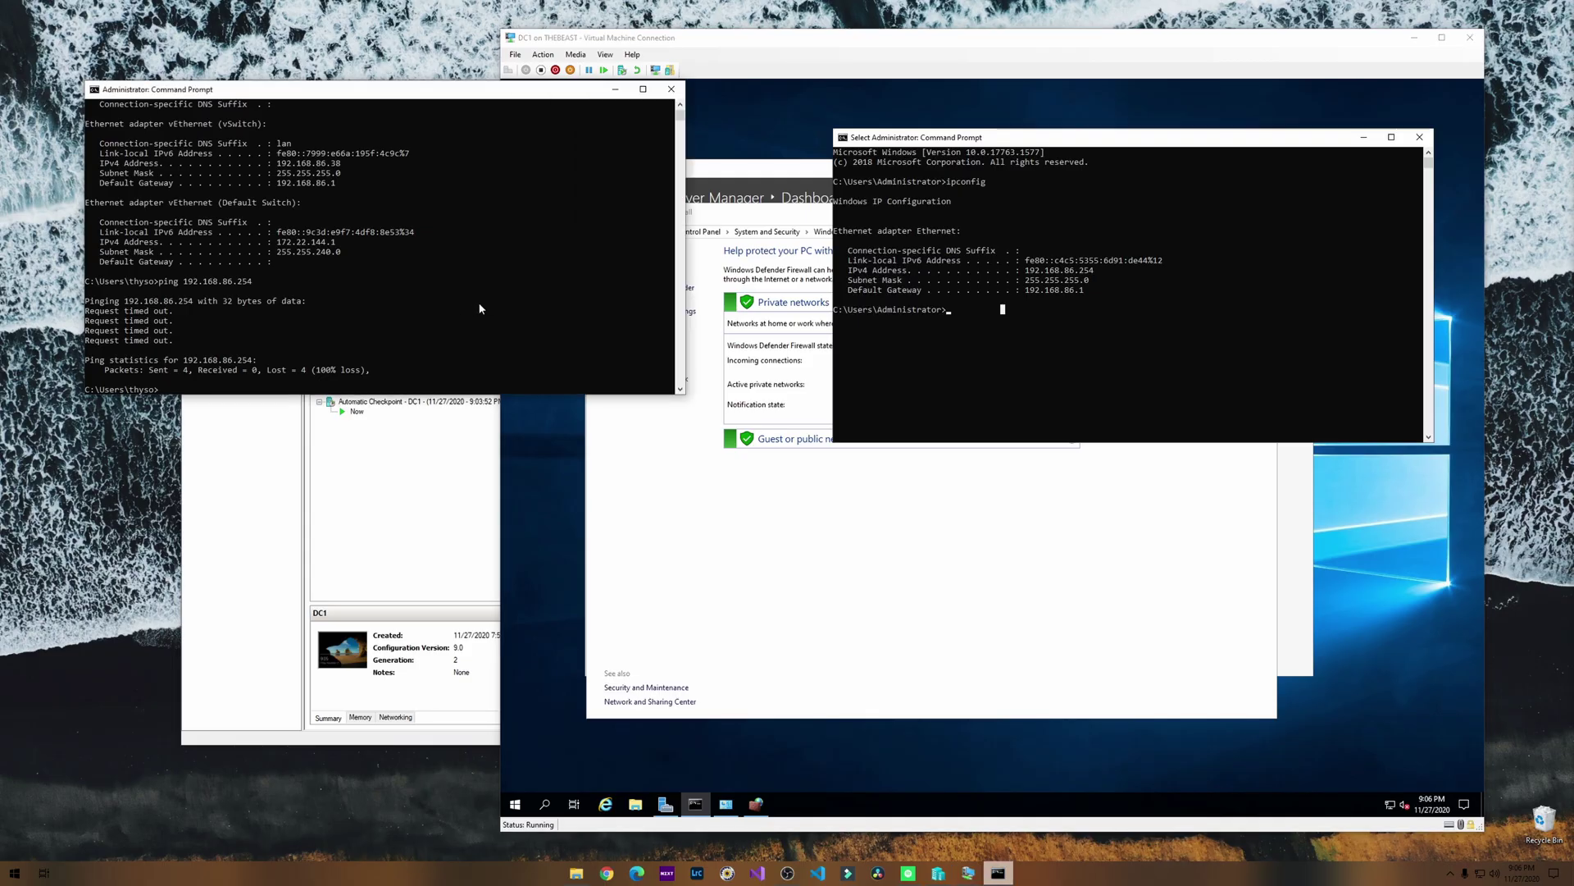
pyautogui.press('Up')
pyautogui.press('Return')
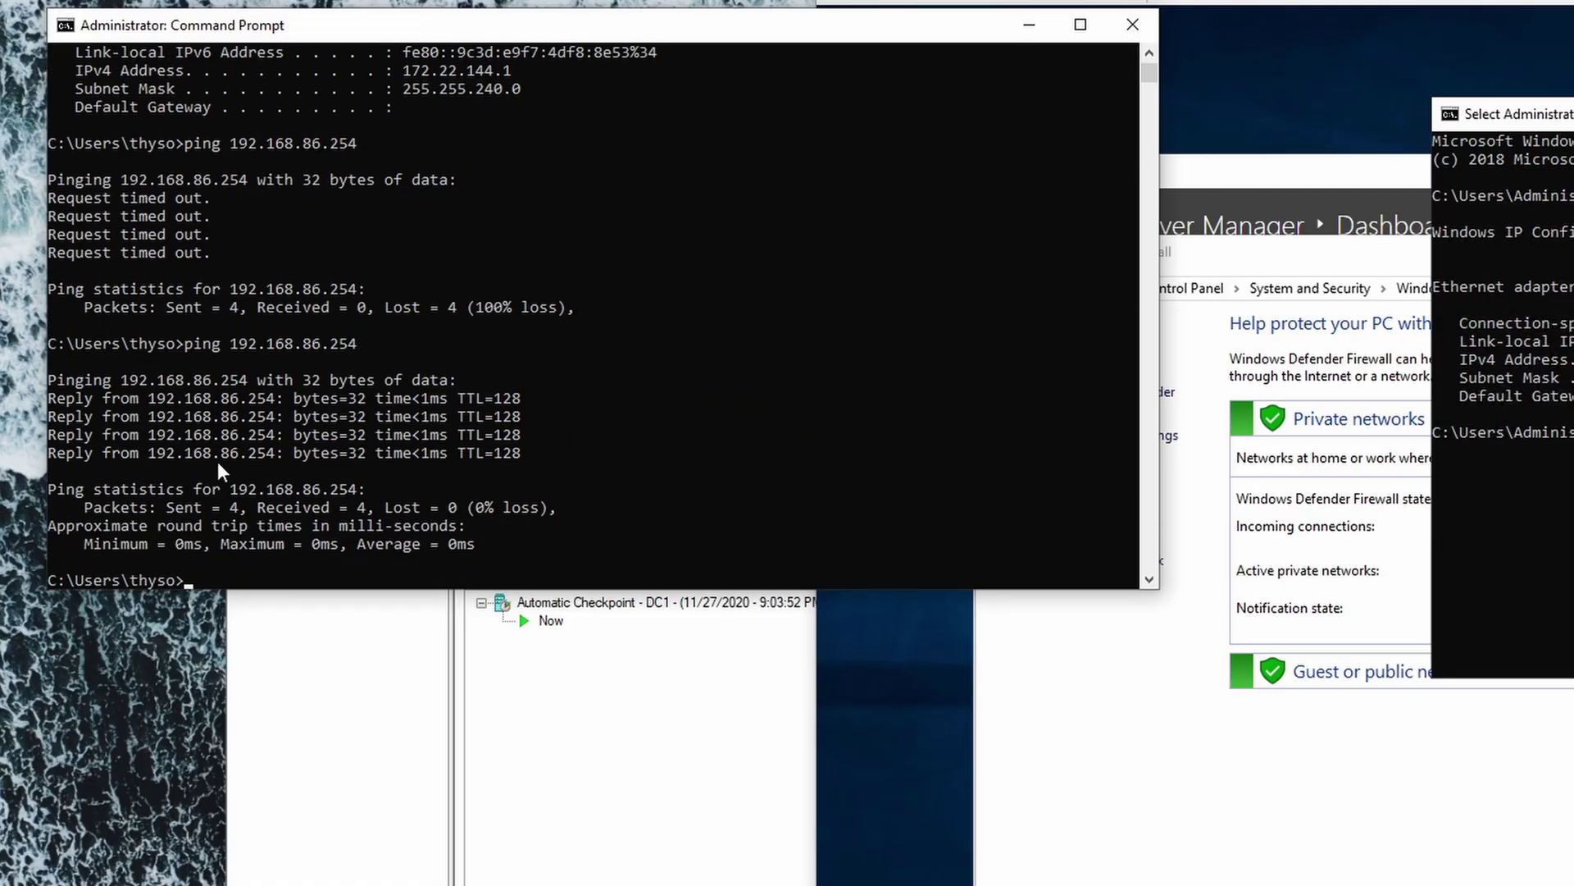
pyautogui.moveTo(525, 453); pyautogui.dragTo(30, 390)
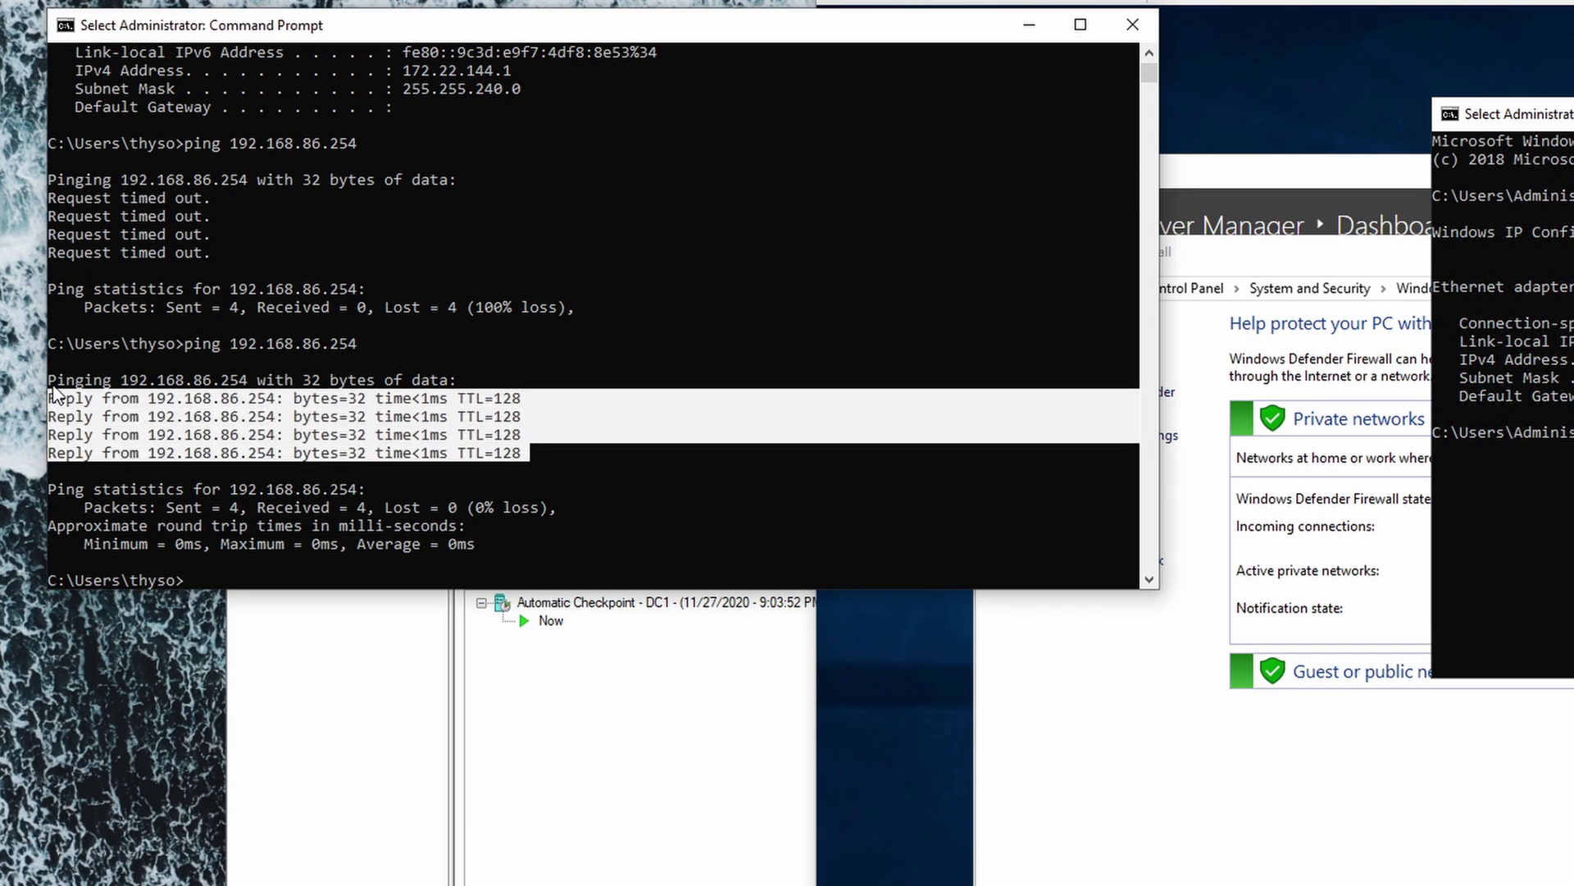
pyautogui.click(438, 432)
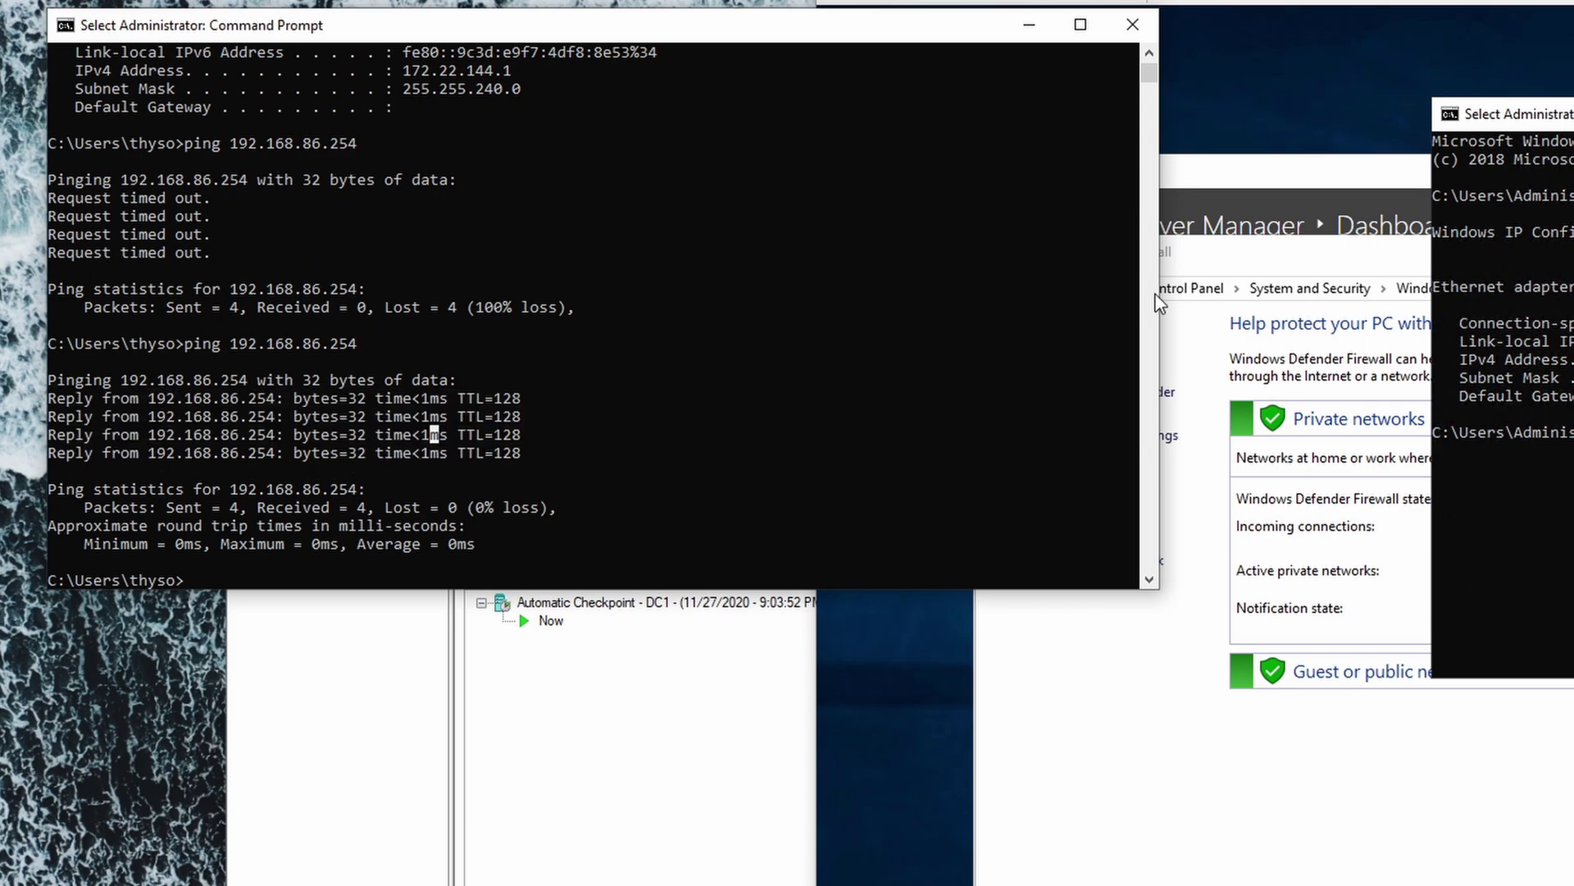
# Switch between the VM's firewall window and the host Command Prompt, leaving the firewall in front.
pyautogui.click(1353, 344)
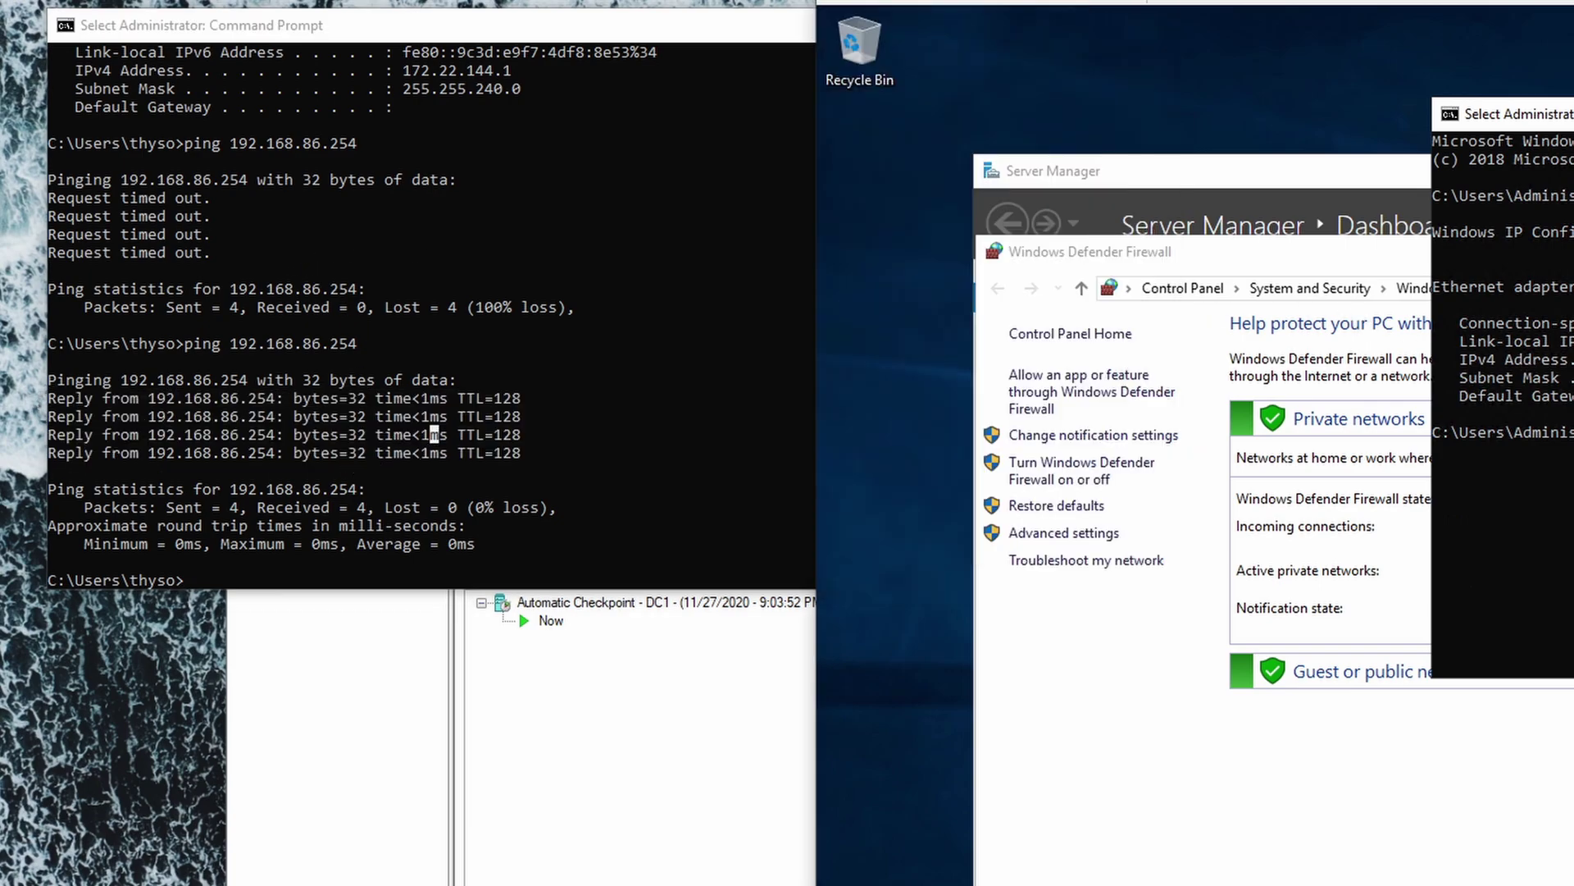
pyautogui.click(559, 425)
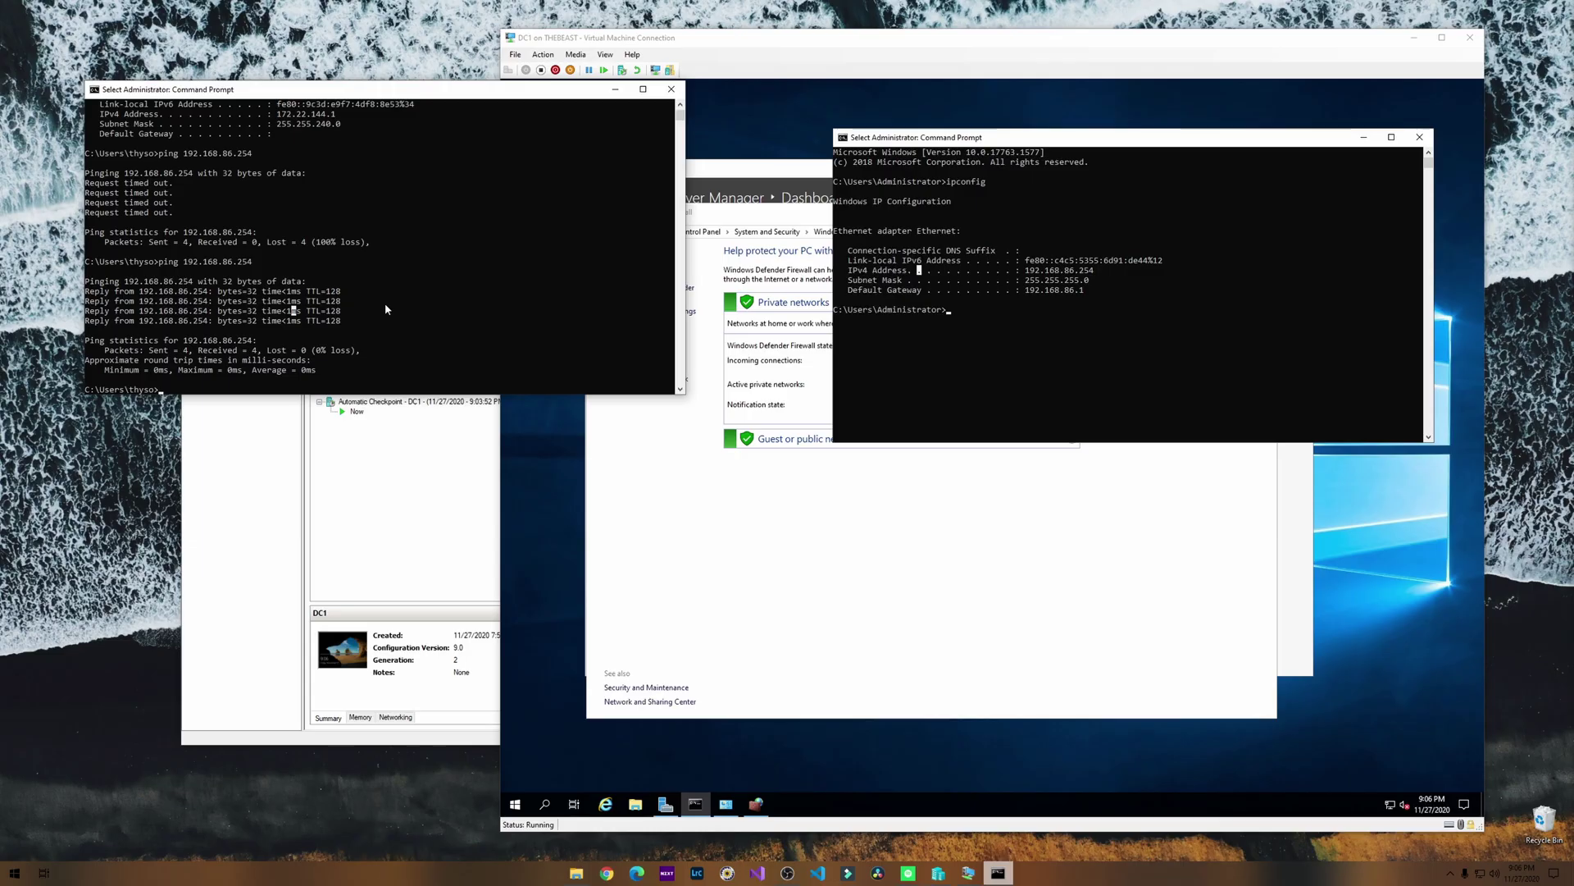
pyautogui.click(788, 525)
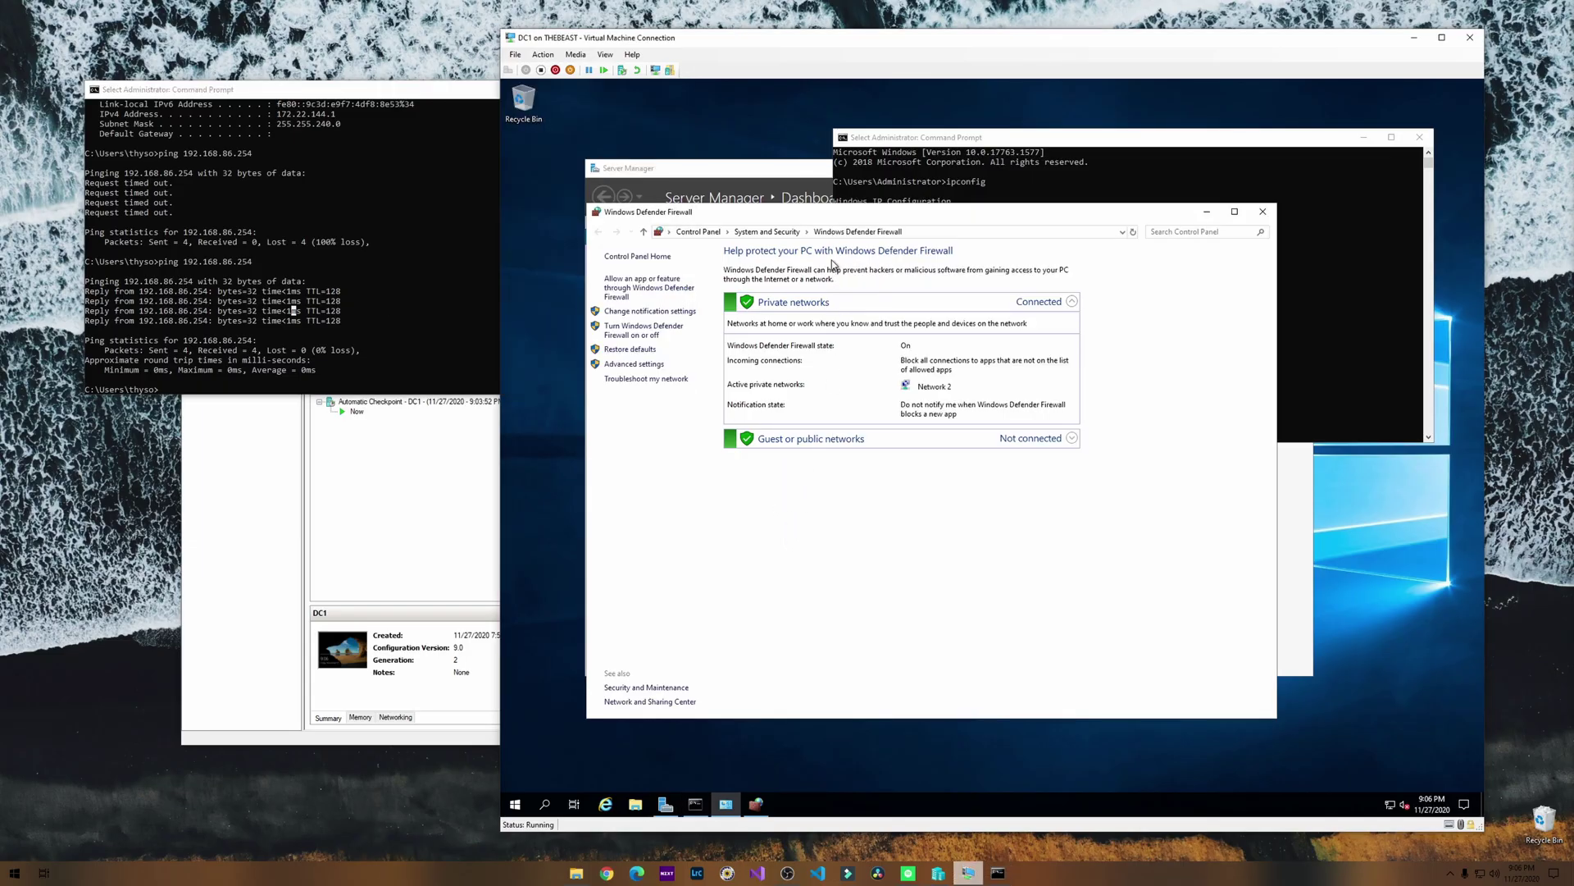